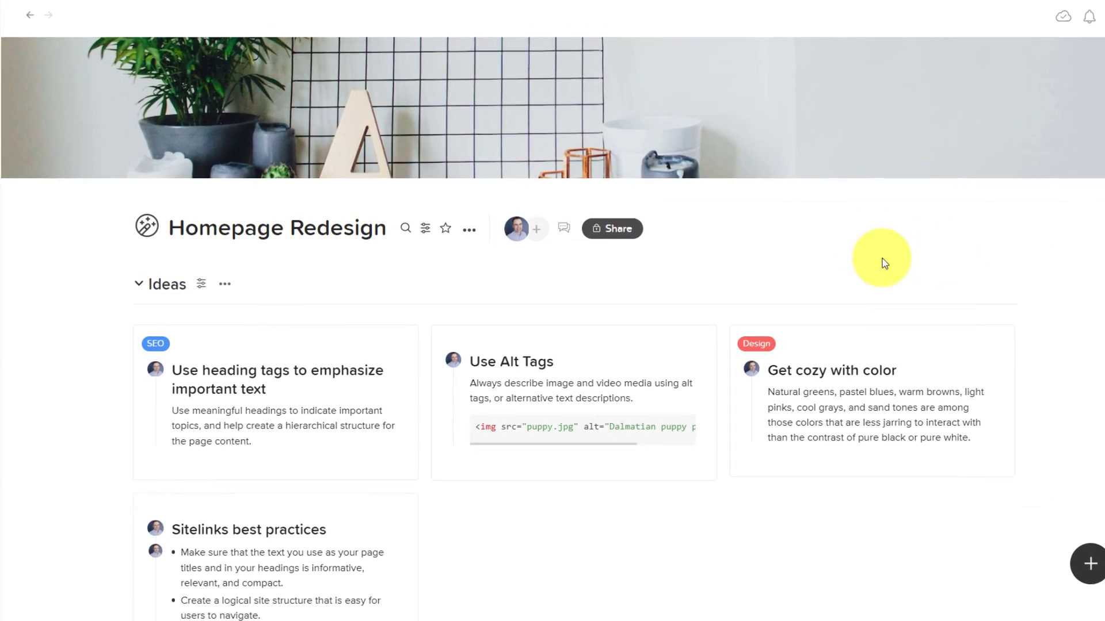
{"action": "scroll", "coordinate": [863, 259], "scroll_direction": "down", "scroll_amount": 2}
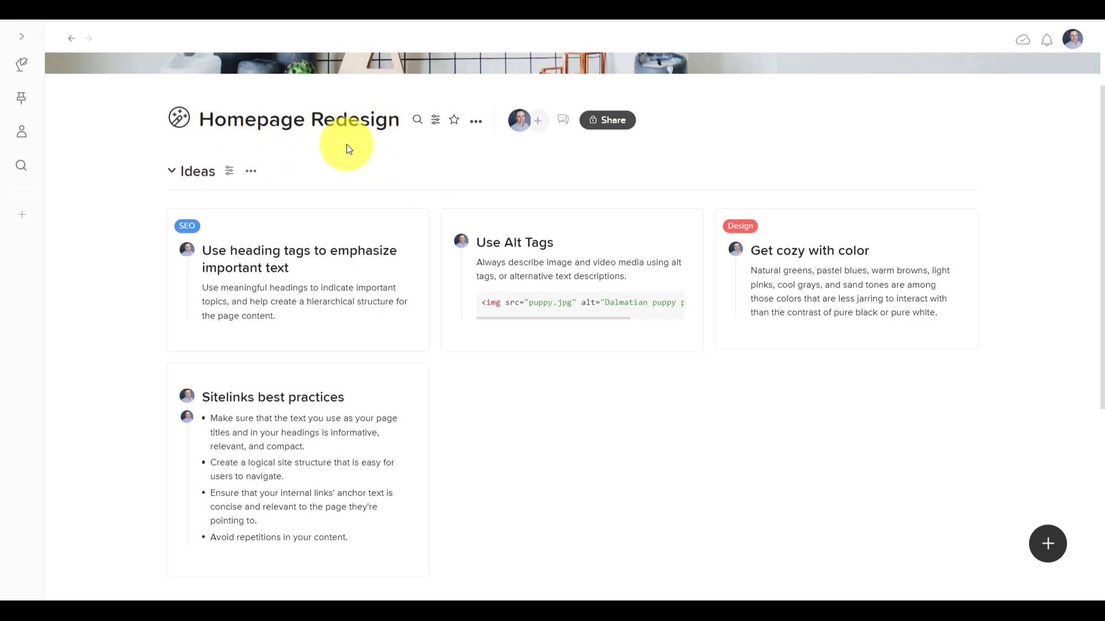
{"action": "mouse_move", "coordinate": [166, 284]}
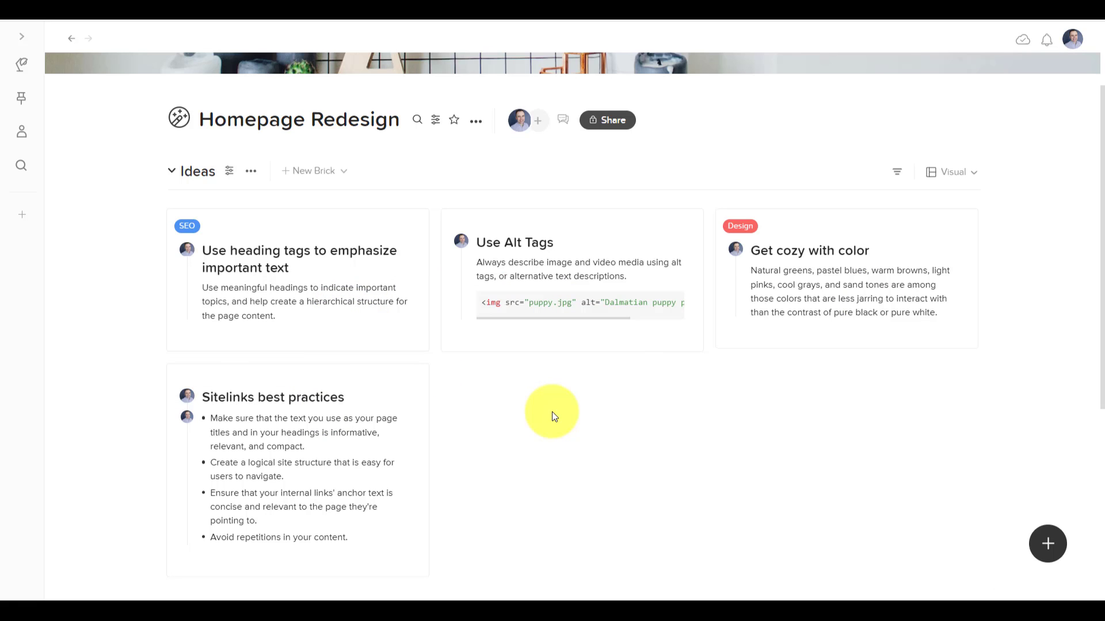
Add an idea card 'Get rid of the slideshow' noting it slows the home screen load
{"action": "left_click", "coordinate": [552, 411]}
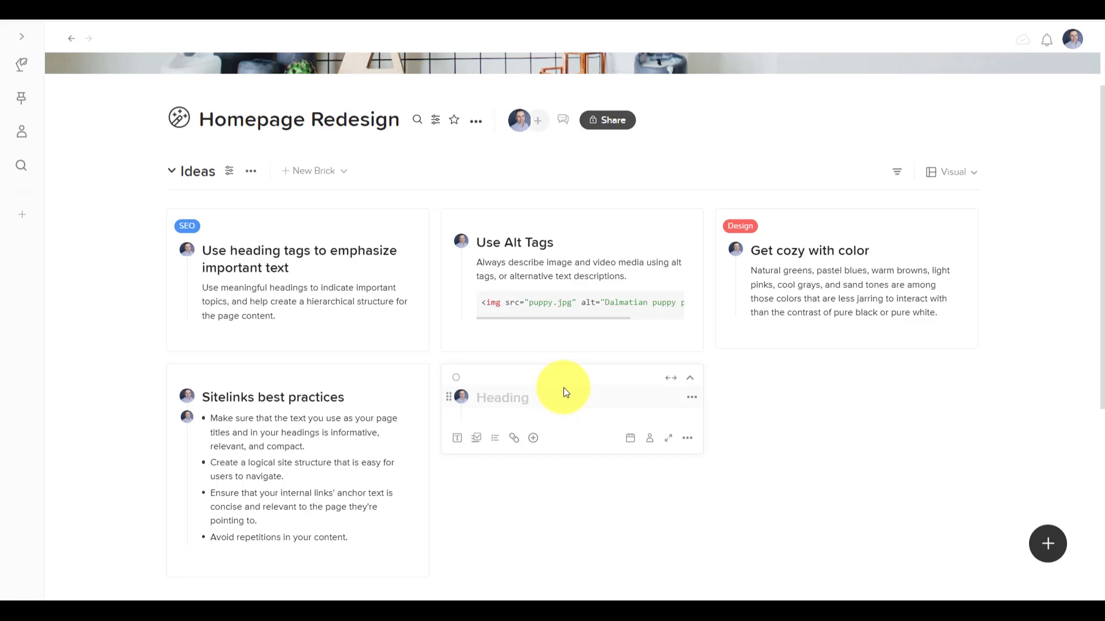
{"action": "type", "text": "Get"}
{"action": "type", "text": " re"}
{"action": "key", "text": "BackSpace"}
{"action": "type", "text": "id of"}
{"action": "key", "text": "BackSpace"}
{"action": "type", "text": "show"}
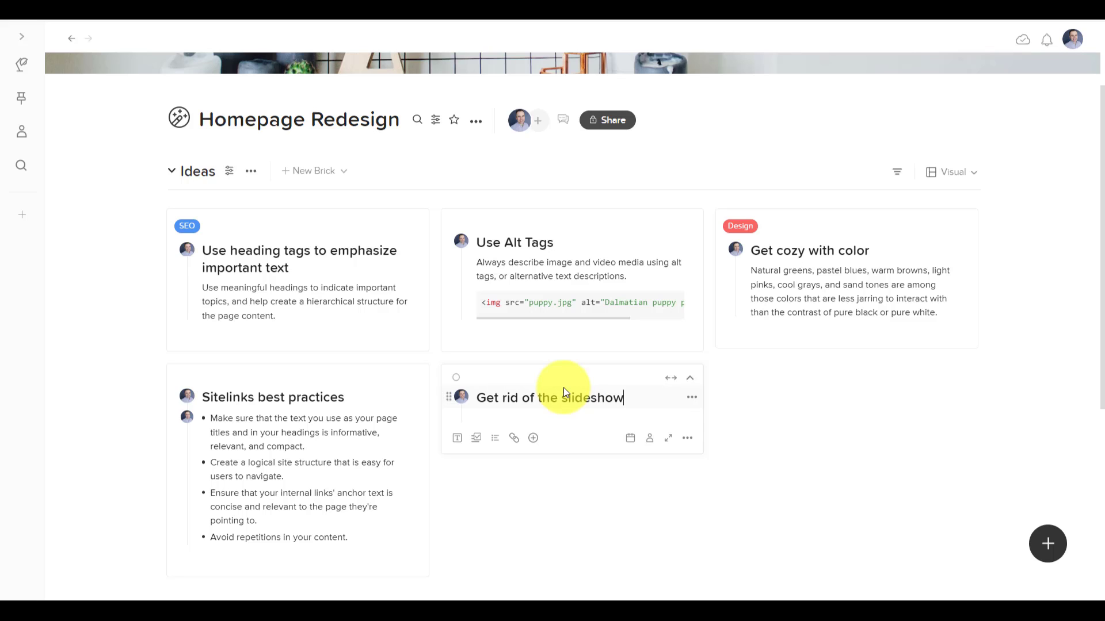
{"action": "left_click", "coordinate": [543, 426]}
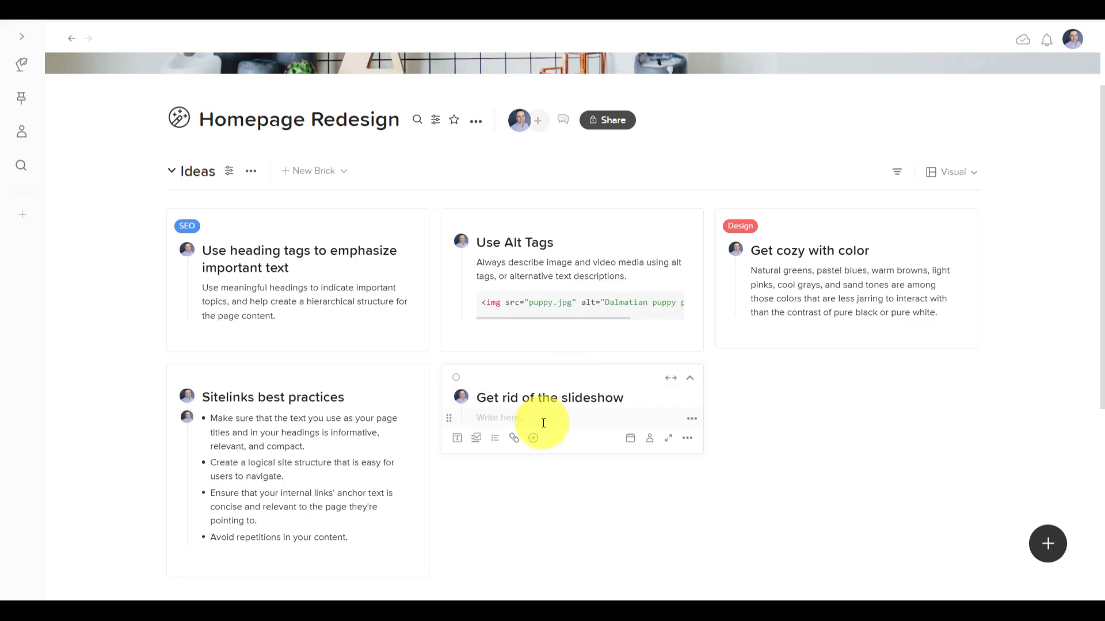
{"action": "type", "text": "This is slowing down the load"}
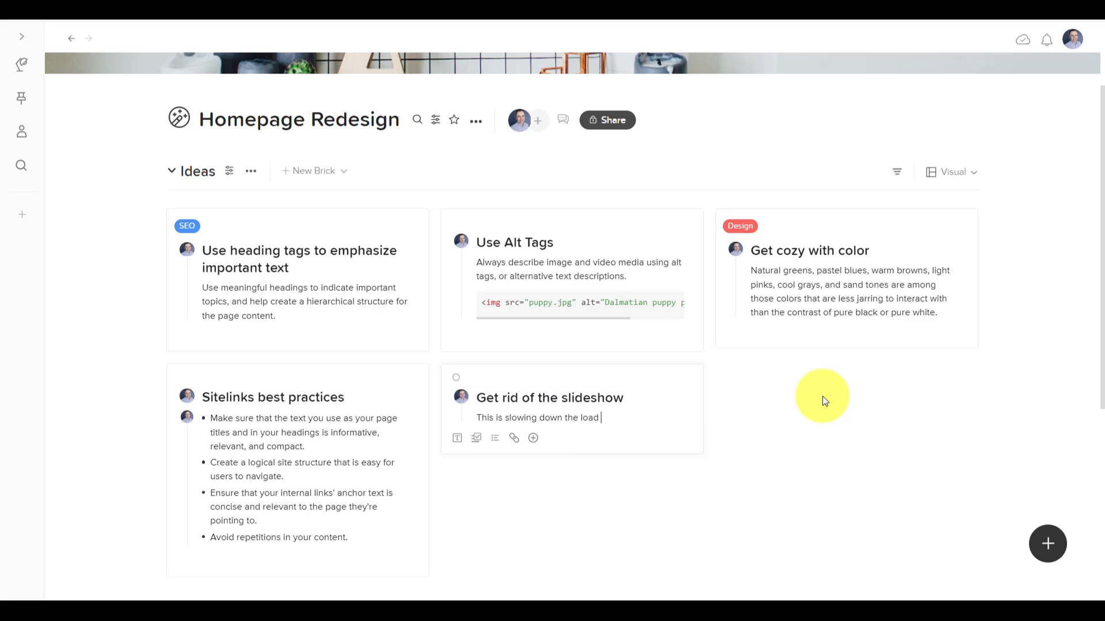
{"action": "type", "text": "ur hom"}
{"action": "type", "text": "e scre"}
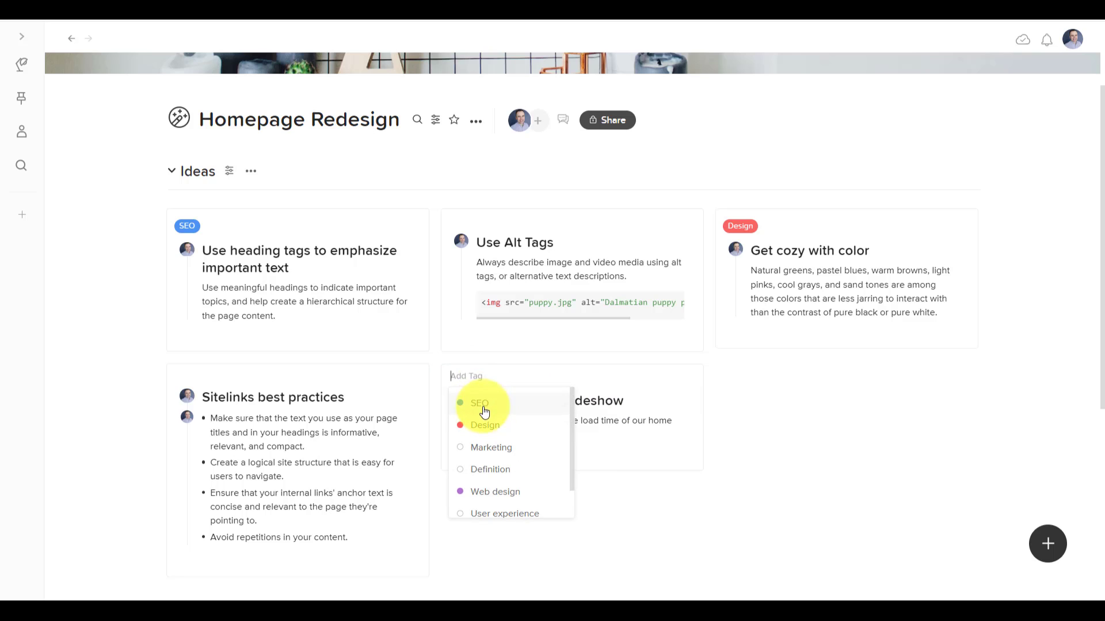
Tag the slideshow card SEO, colour it orange, and start another blank card
{"action": "left_click", "coordinate": [483, 406]}
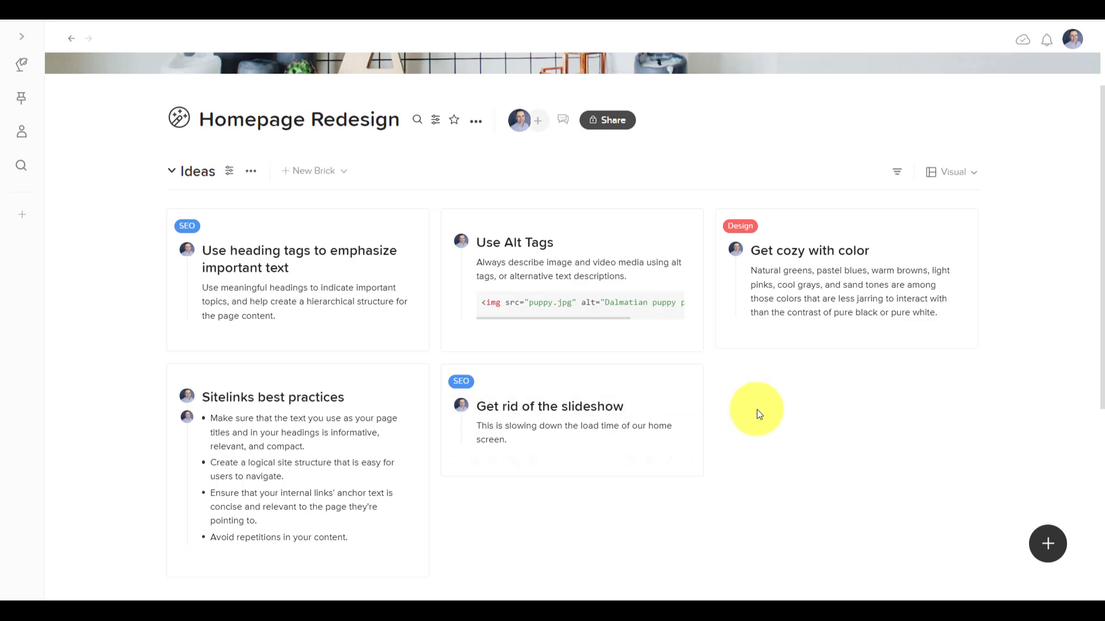
{"action": "mouse_move", "coordinate": [571, 419]}
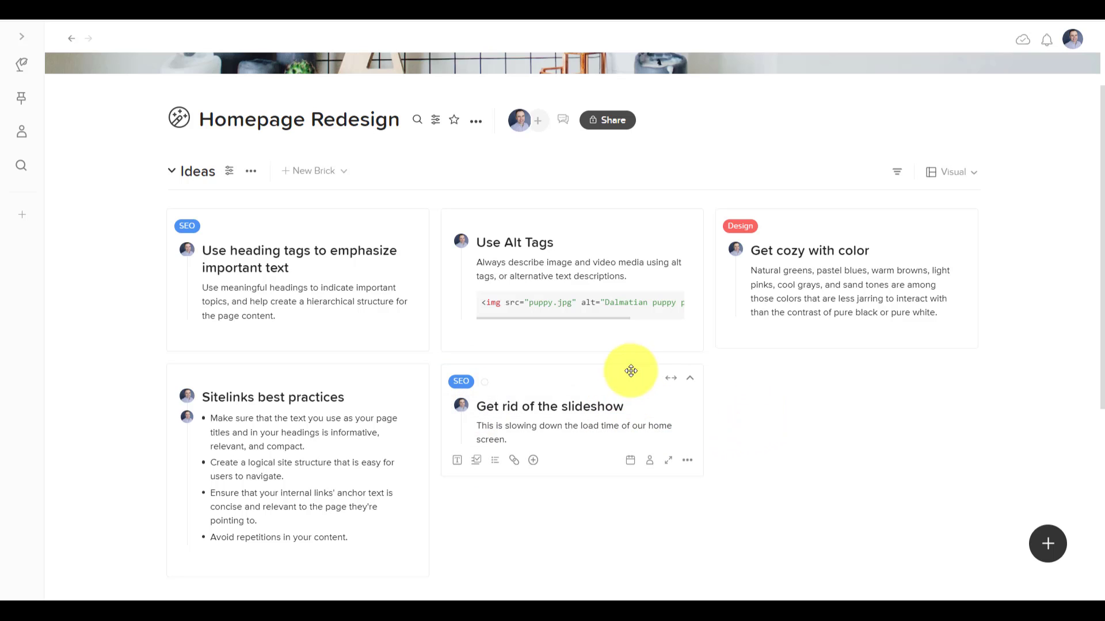
{"action": "left_click", "coordinate": [685, 463]}
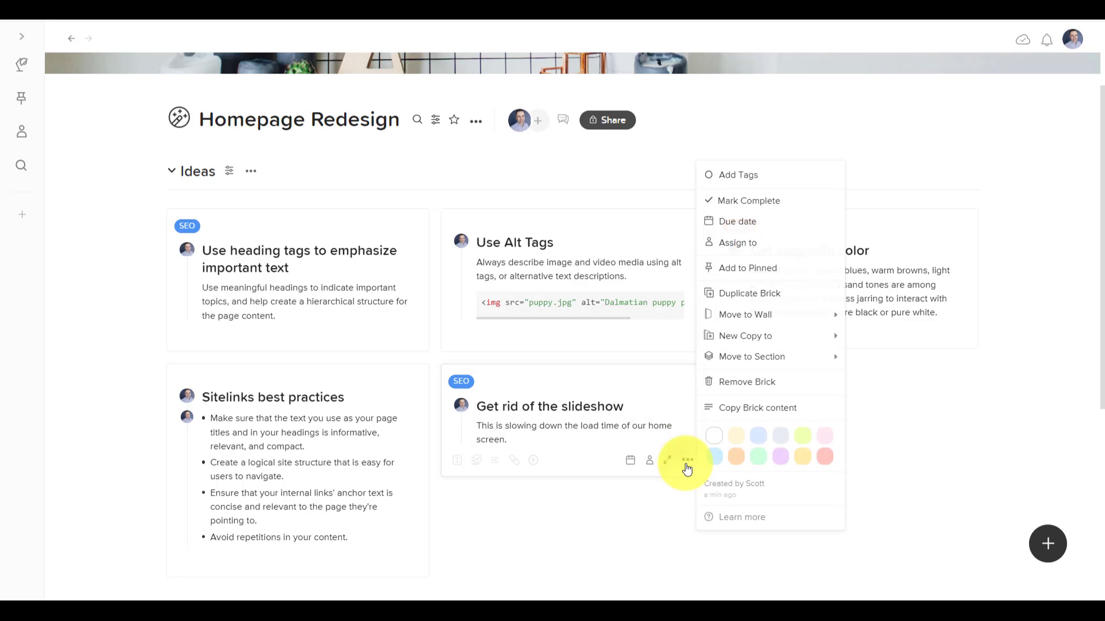
{"action": "left_click", "coordinate": [736, 458]}
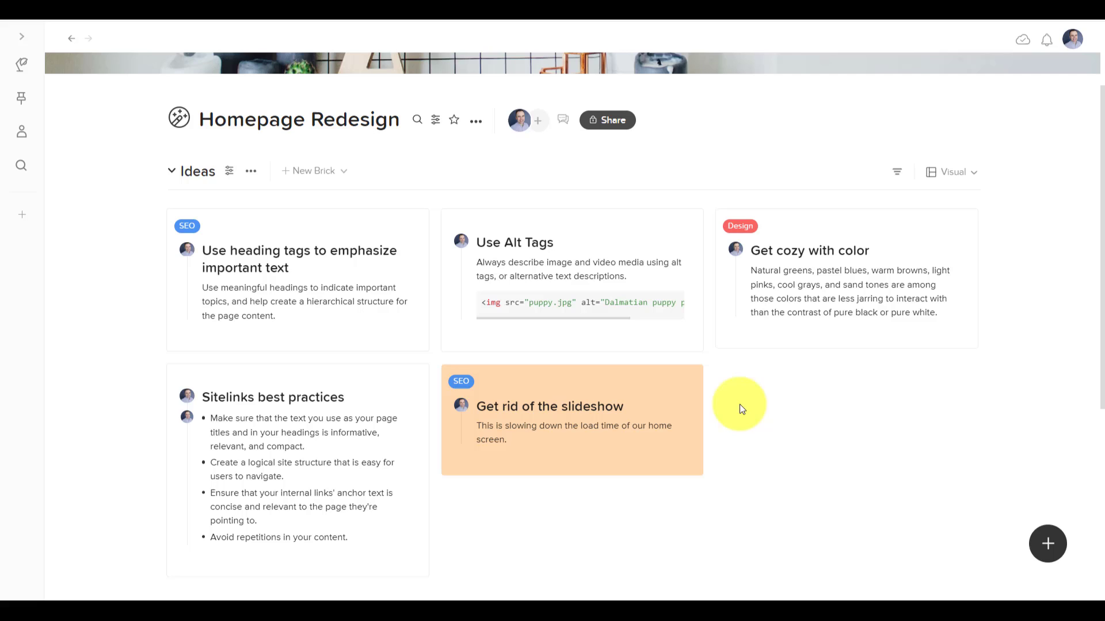
{"action": "left_click", "coordinate": [801, 376]}
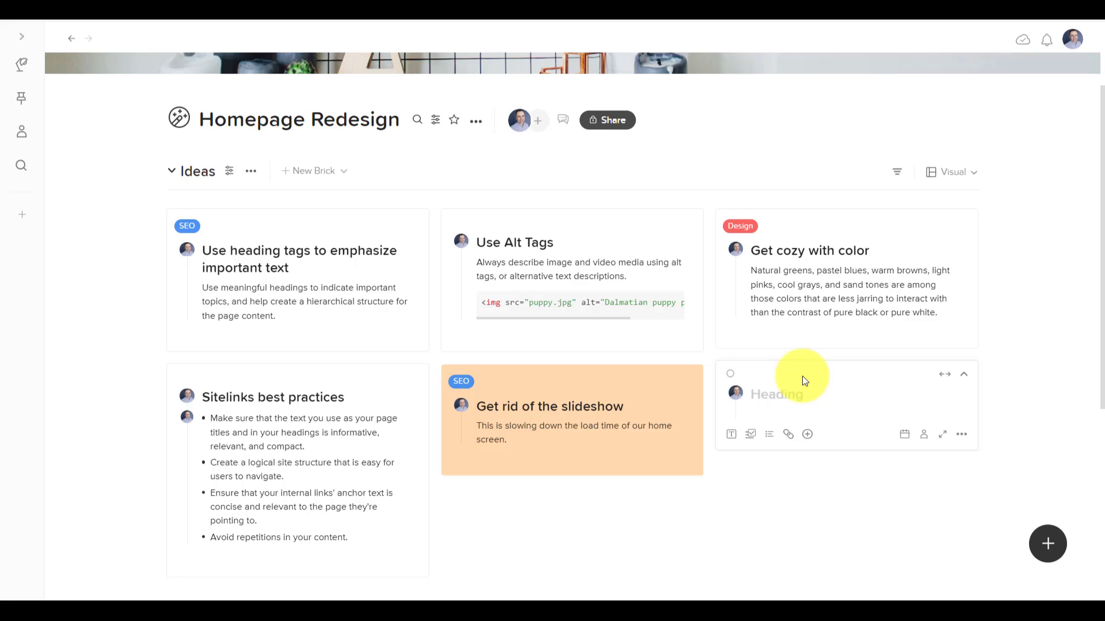
{"action": "type", "text": "Take "}
{"action": "type", "text": "a look a more"}
{"action": "type", "text": " 3d g"}
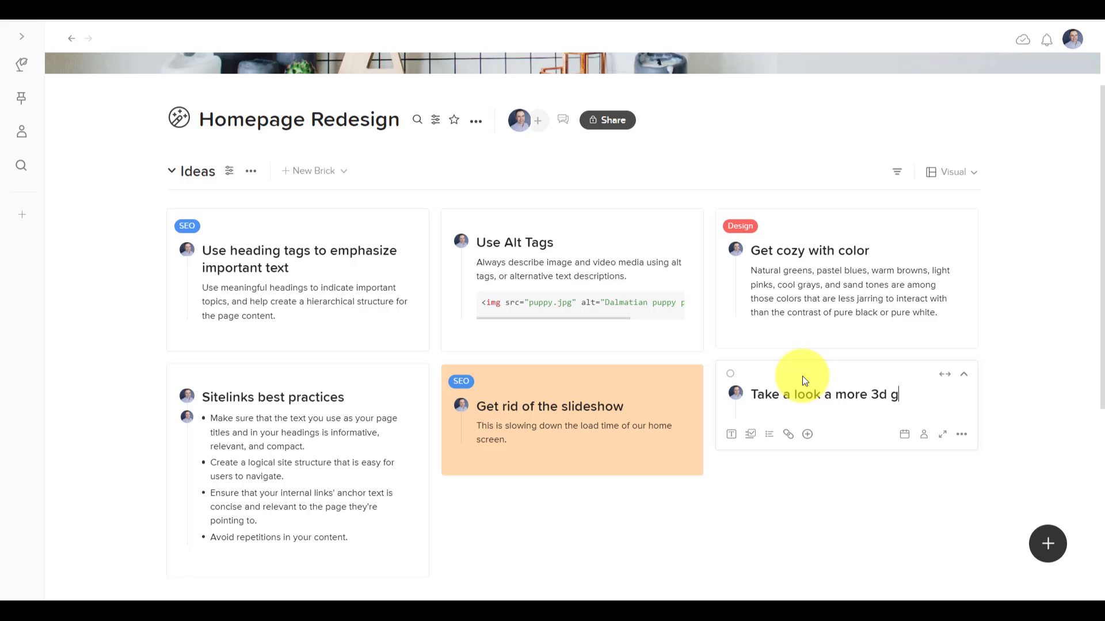
{"action": "type", "text": "raphics"}
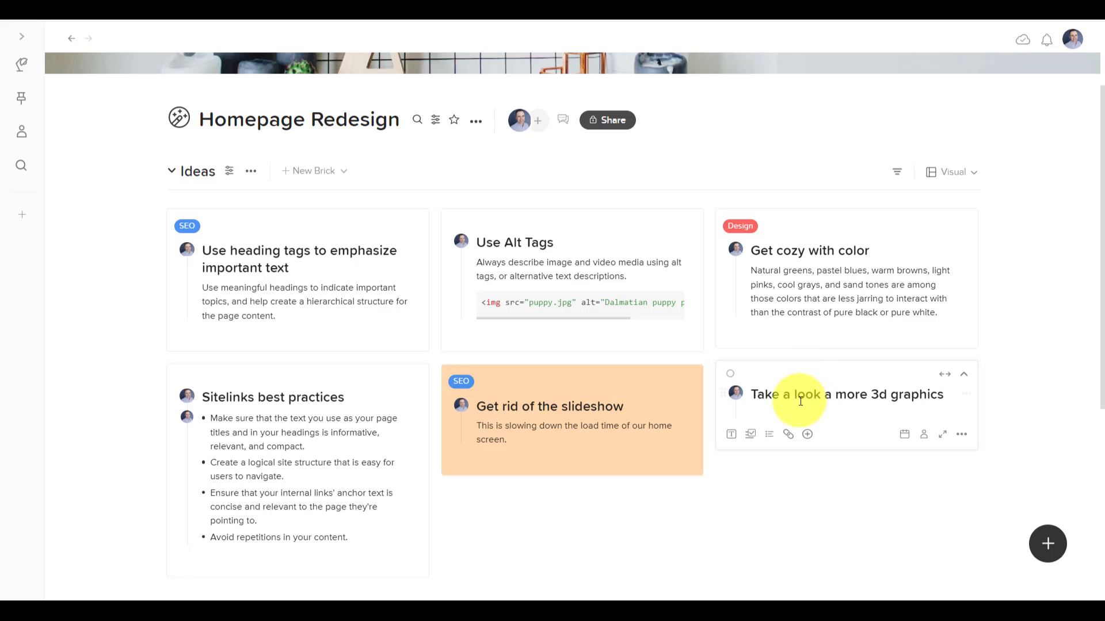
Paste the scooter website screenshot into the 'Take a look a more 3d graphics' card and preview it
{"action": "left_click", "coordinate": [797, 414]}
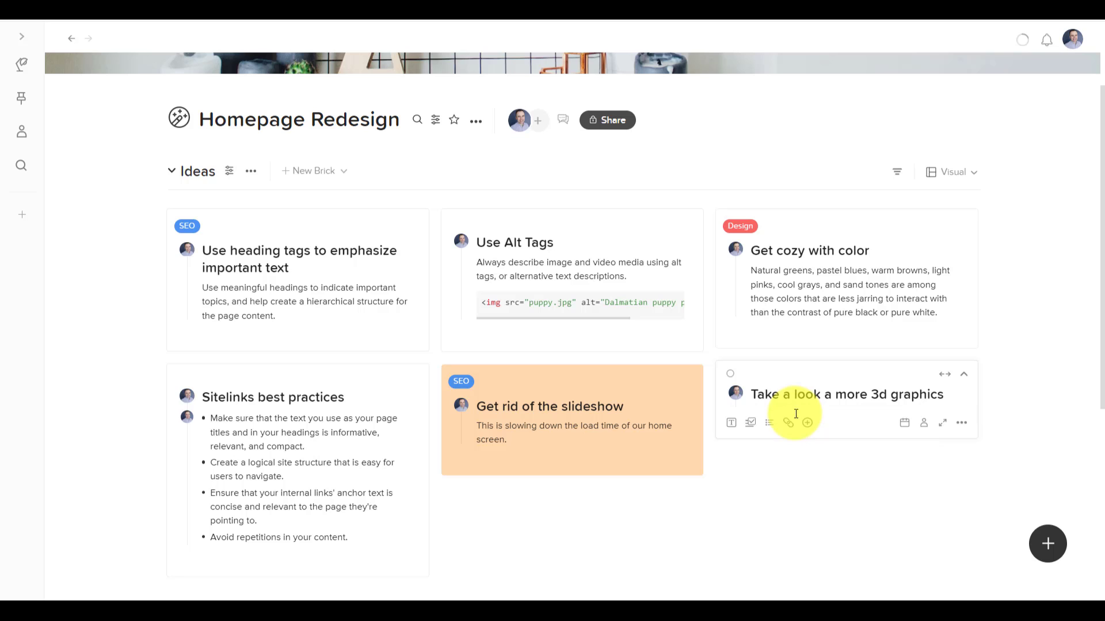
{"action": "key", "text": "ctrl+v"}
{"action": "scroll", "coordinate": [1045, 372], "scroll_direction": "down", "scroll_amount": 2}
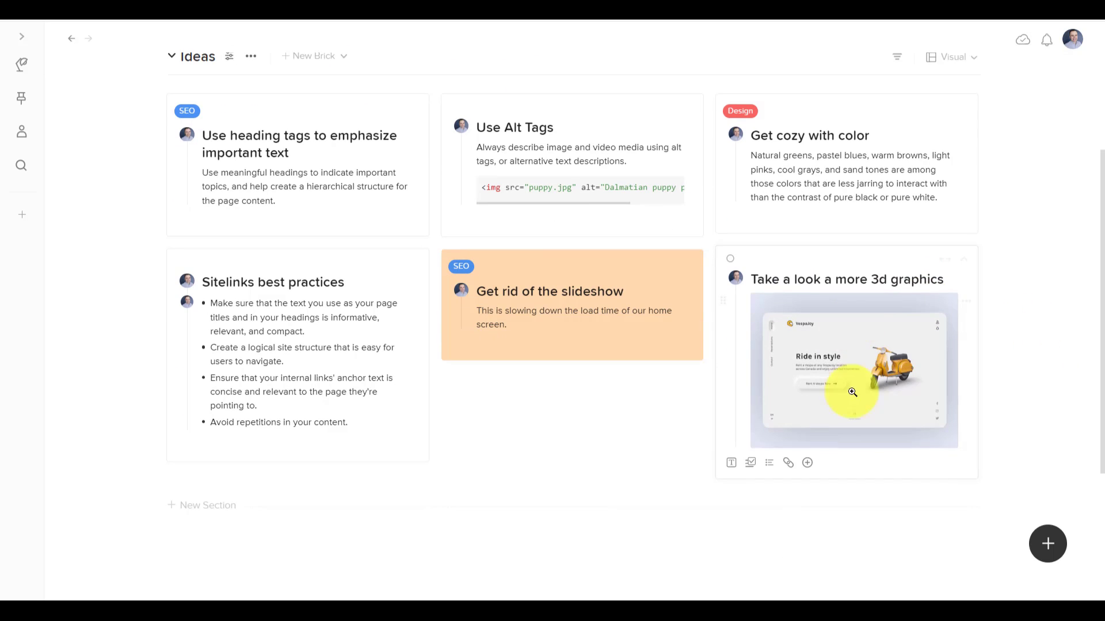
{"action": "mouse_move", "coordinate": [854, 370]}
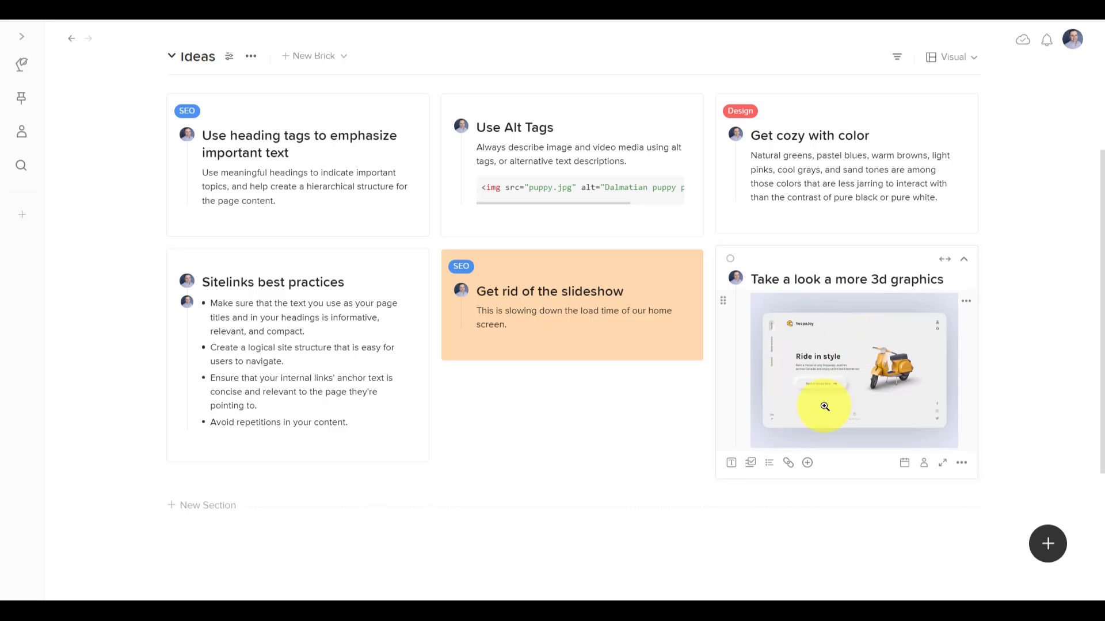
{"action": "left_click", "coordinate": [834, 357]}
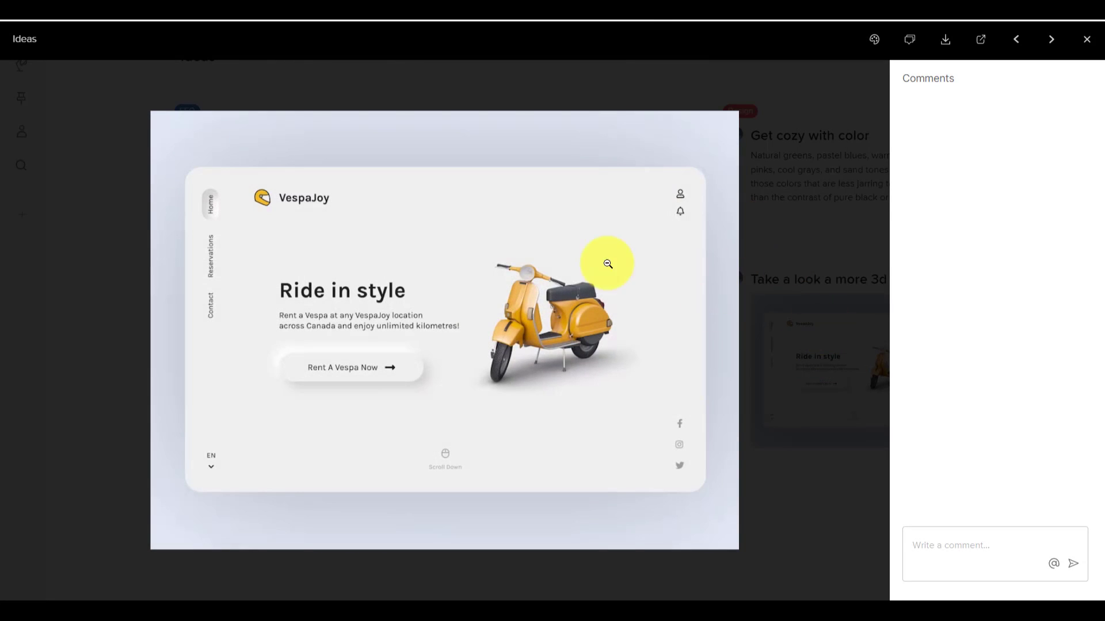
{"action": "left_click", "coordinate": [1087, 39]}
{"action": "scroll", "coordinate": [852, 291], "scroll_direction": "up", "scroll_amount": 3}
{"action": "scroll", "coordinate": [859, 306], "scroll_direction": "down", "scroll_amount": 3}
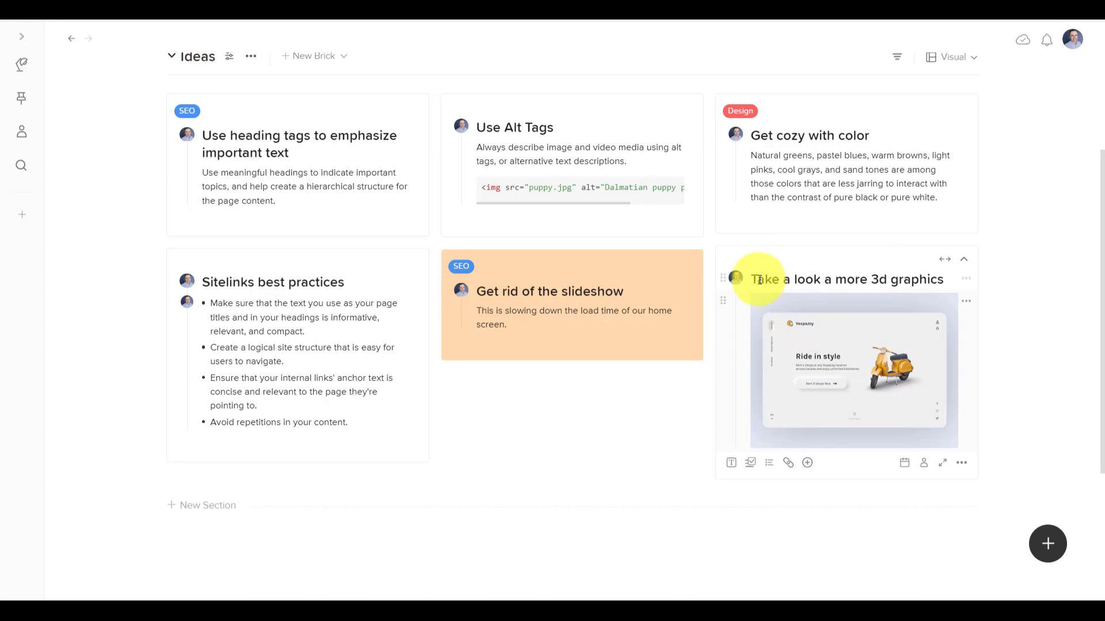
Give the 'Take a look a more 3d graphics' card a Design tag
{"action": "left_click", "coordinate": [731, 262]}
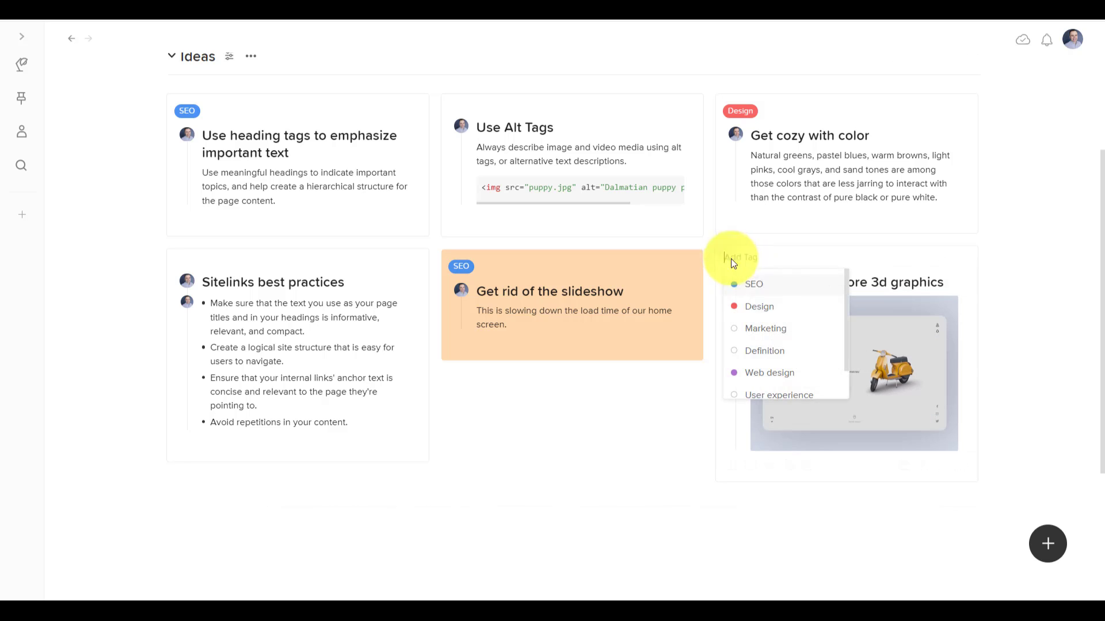
{"action": "left_click", "coordinate": [744, 304]}
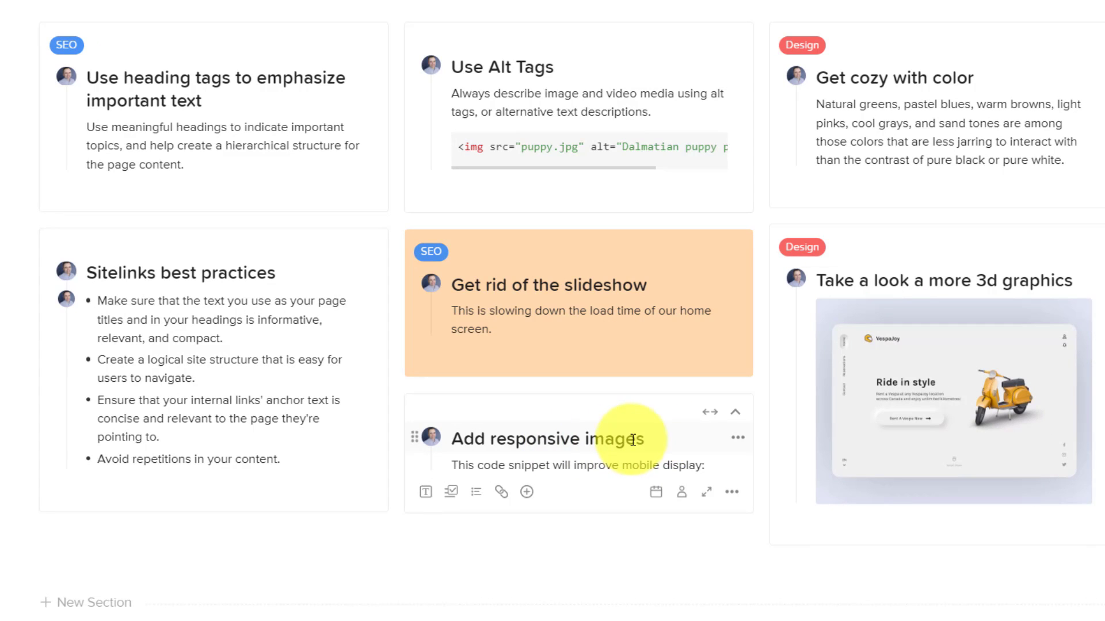
Insert a code block with the img srcset snippet into the 'Add responsive images' card
{"action": "left_click", "coordinate": [527, 492]}
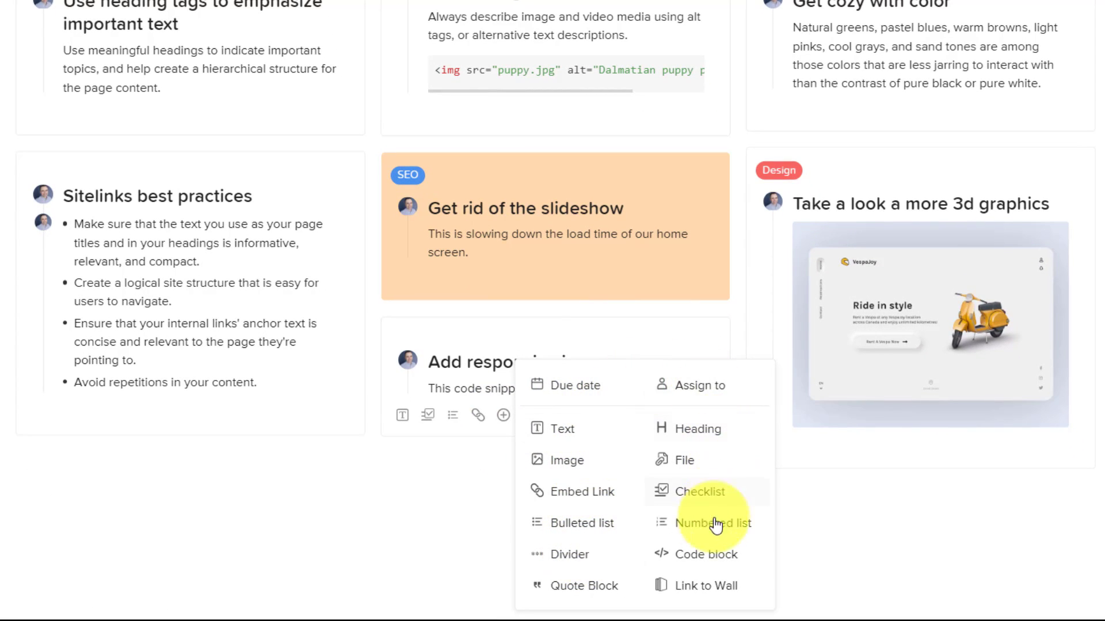
{"action": "left_click", "coordinate": [699, 559]}
{"action": "left_click", "coordinate": [700, 556]}
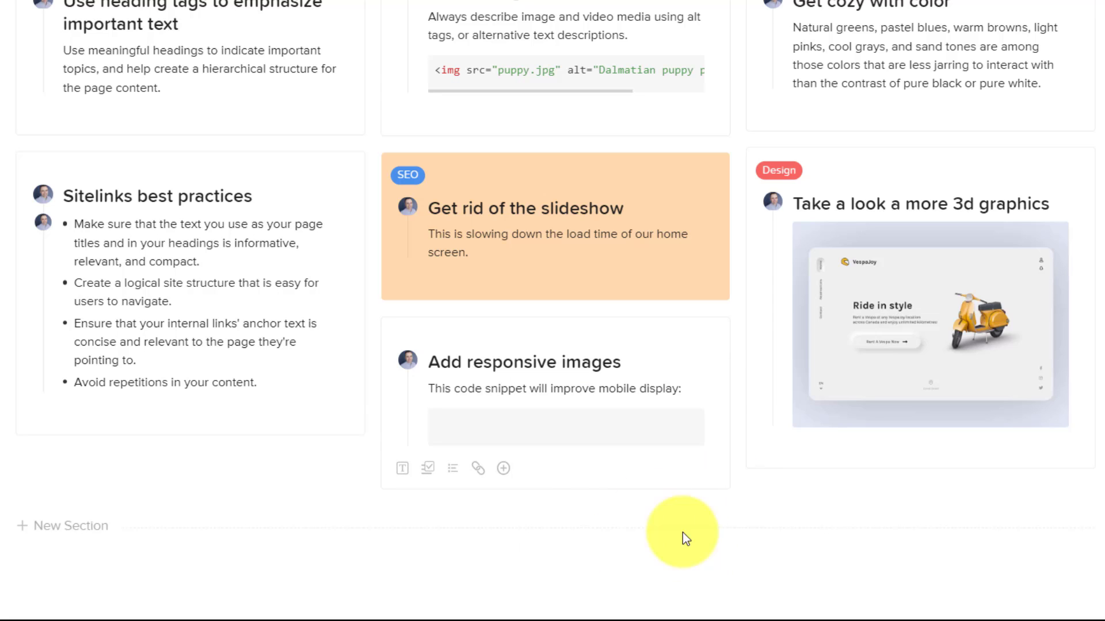
{"action": "key", "text": "ctrl+v"}
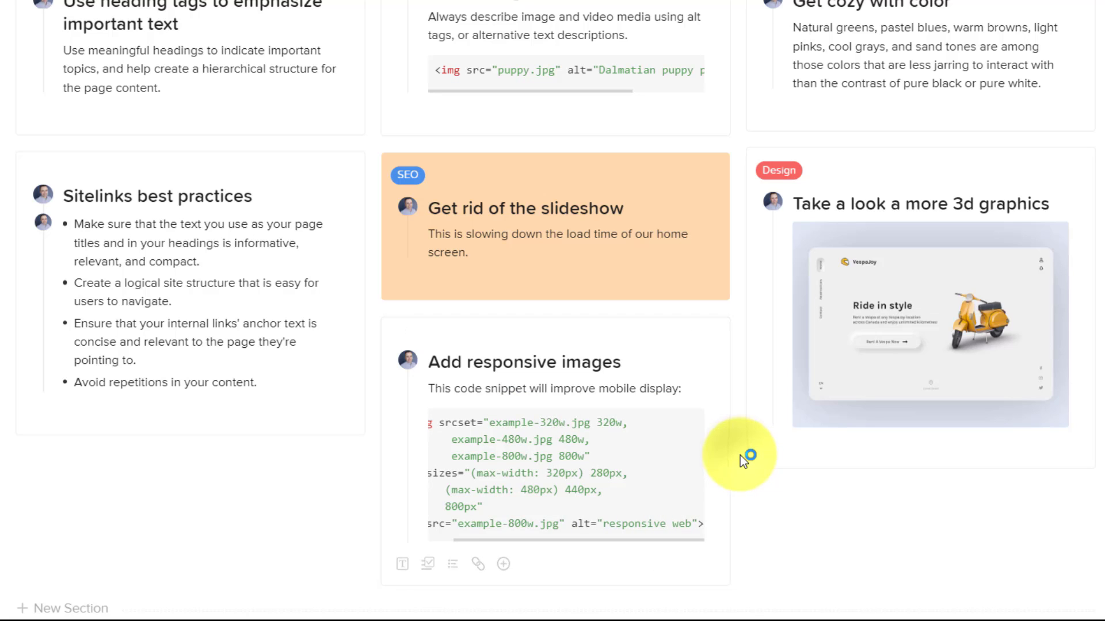
{"action": "mouse_move", "coordinate": [553, 99]}
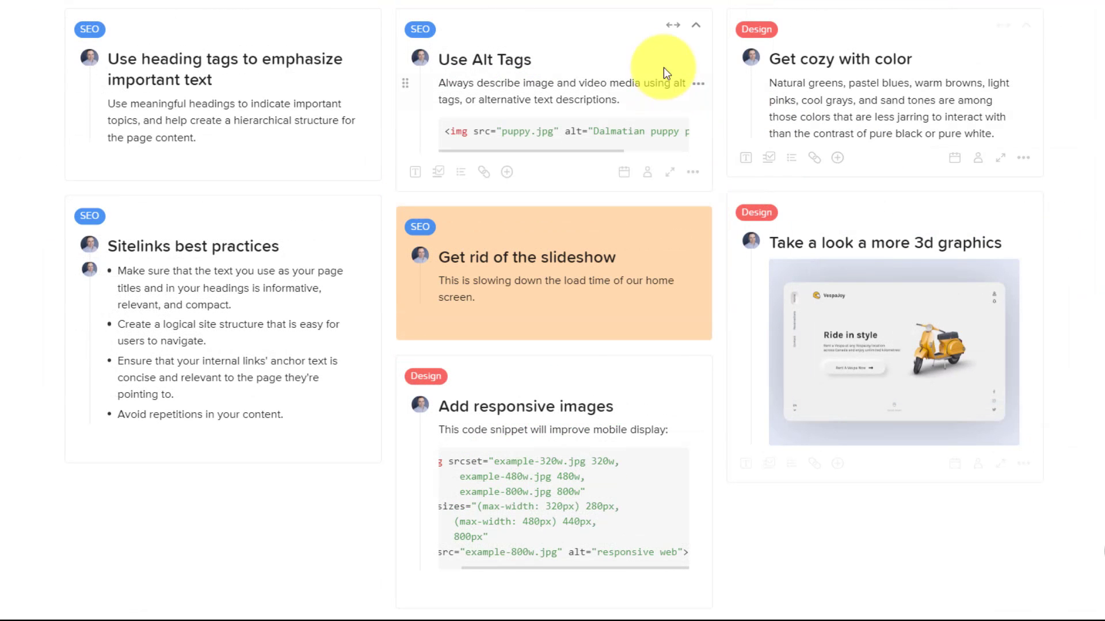
Colour the 'Use Alt Tags' and 'Add responsive images' cards light blue
{"action": "left_click", "coordinate": [694, 173]}
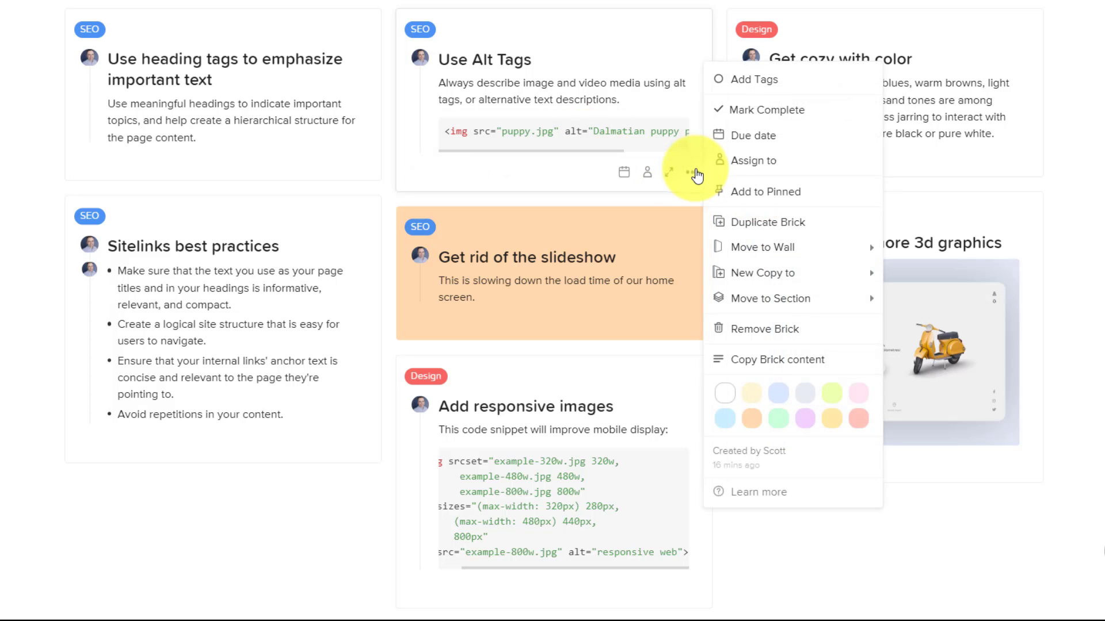
{"action": "left_click", "coordinate": [728, 422]}
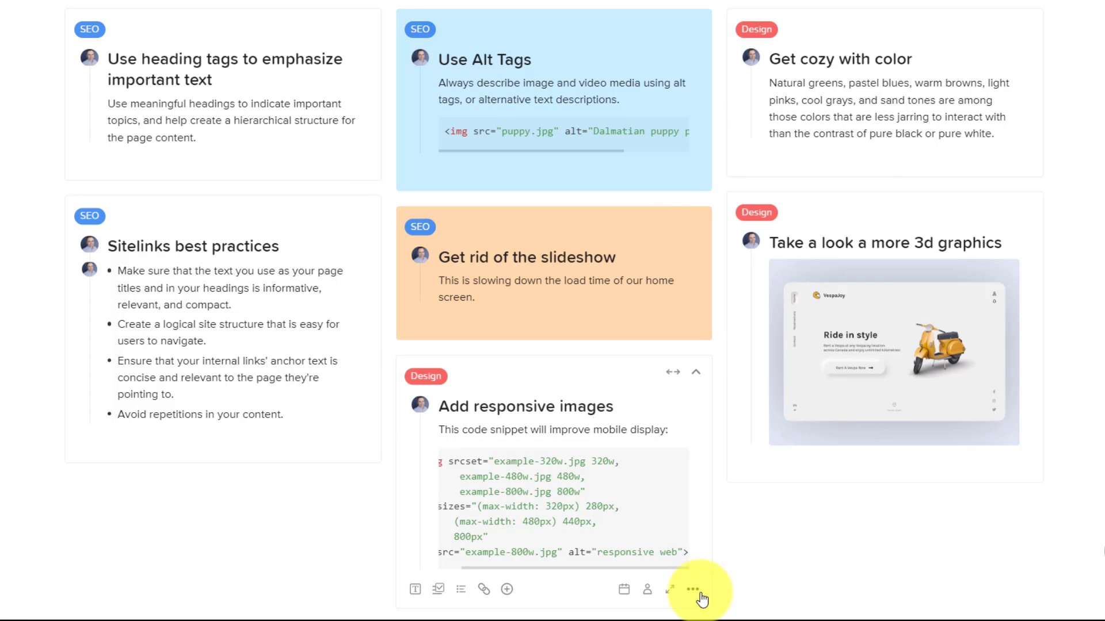
{"action": "left_click", "coordinate": [700, 595]}
{"action": "left_click", "coordinate": [728, 529]}
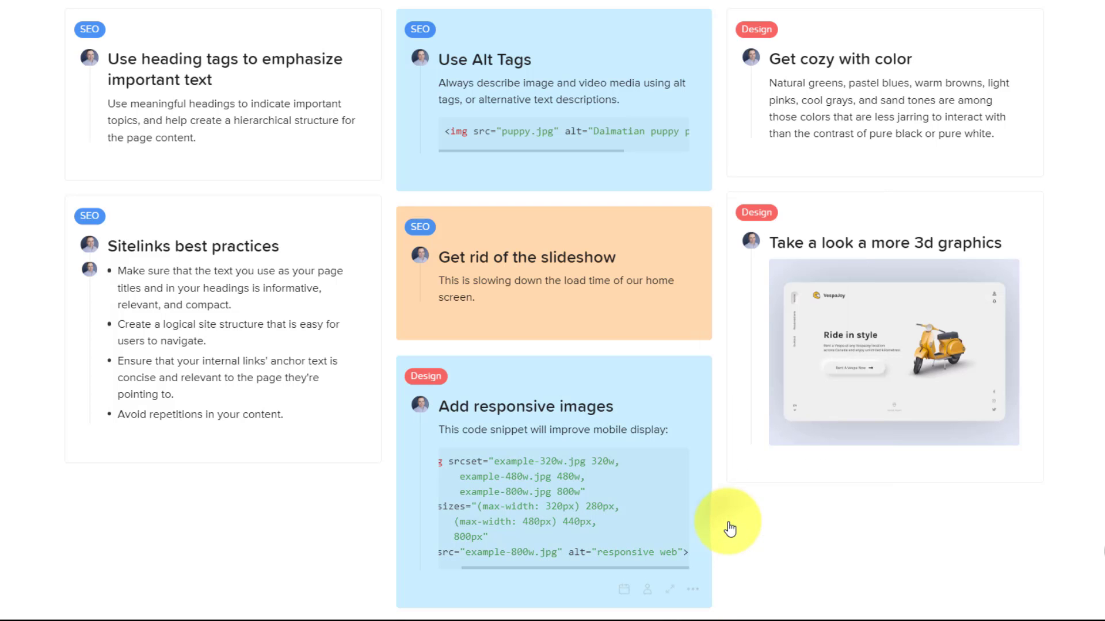
{"action": "scroll", "coordinate": [1079, 224], "scroll_direction": "up", "scroll_amount": 1}
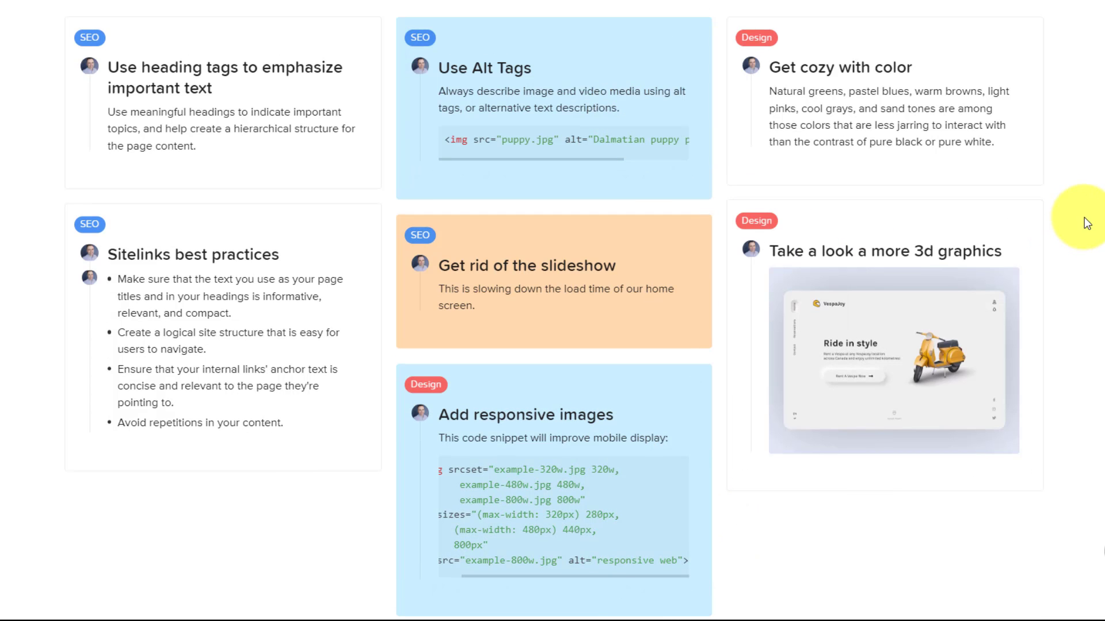
{"action": "scroll", "coordinate": [1080, 222], "scroll_direction": "up", "scroll_amount": 1}
{"action": "scroll", "coordinate": [1079, 223], "scroll_direction": "down", "scroll_amount": 1}
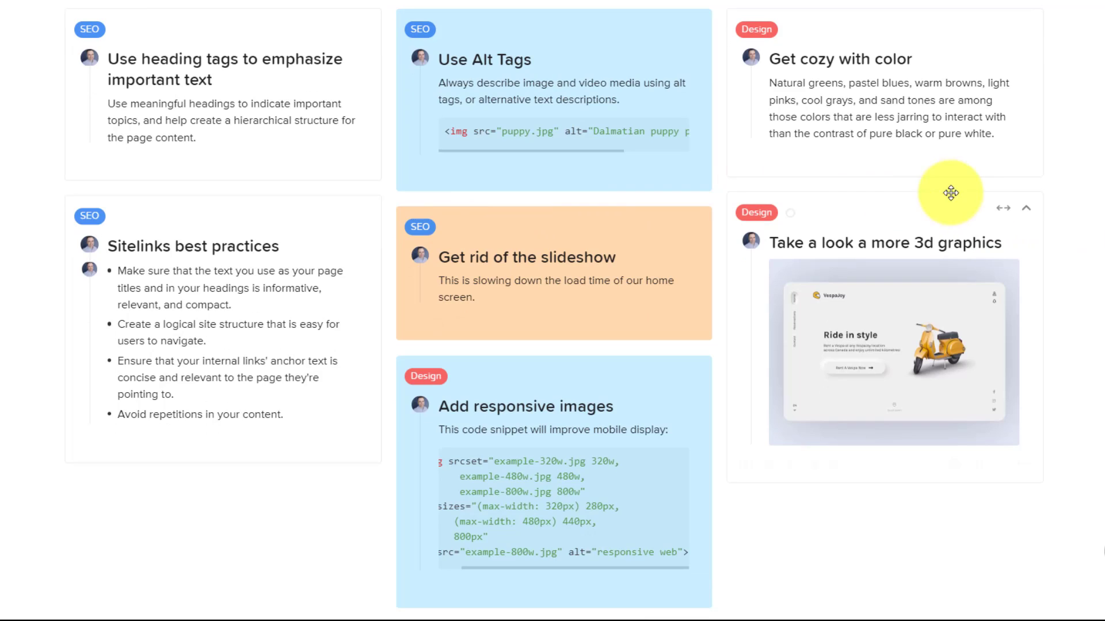
{"action": "scroll", "coordinate": [1073, 185], "scroll_direction": "up", "scroll_amount": 2}
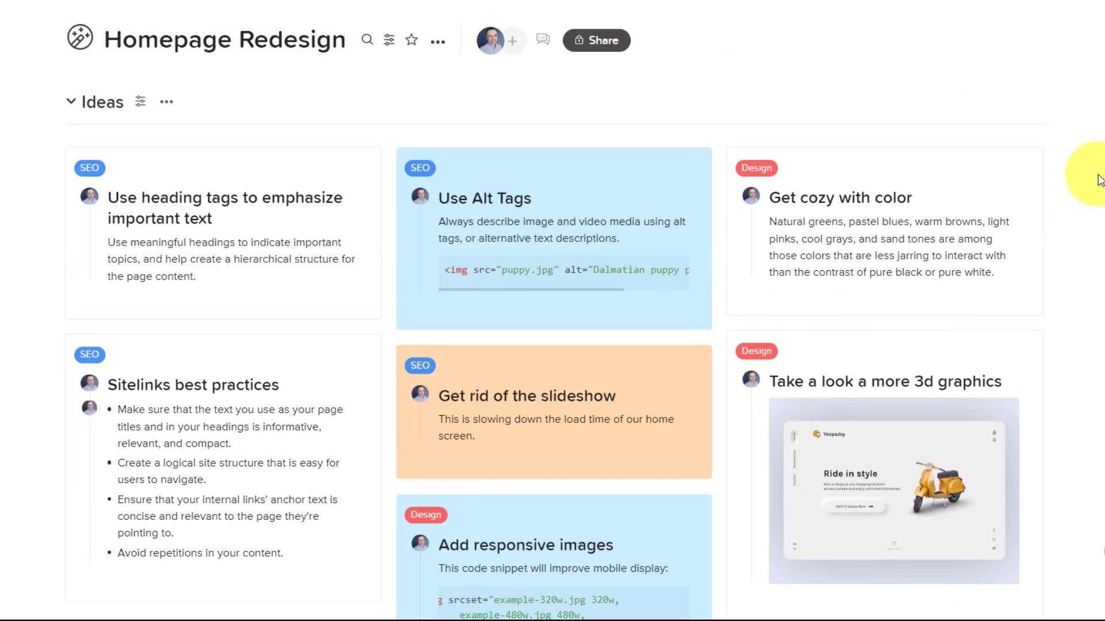
{"action": "mouse_move", "coordinate": [1011, 102]}
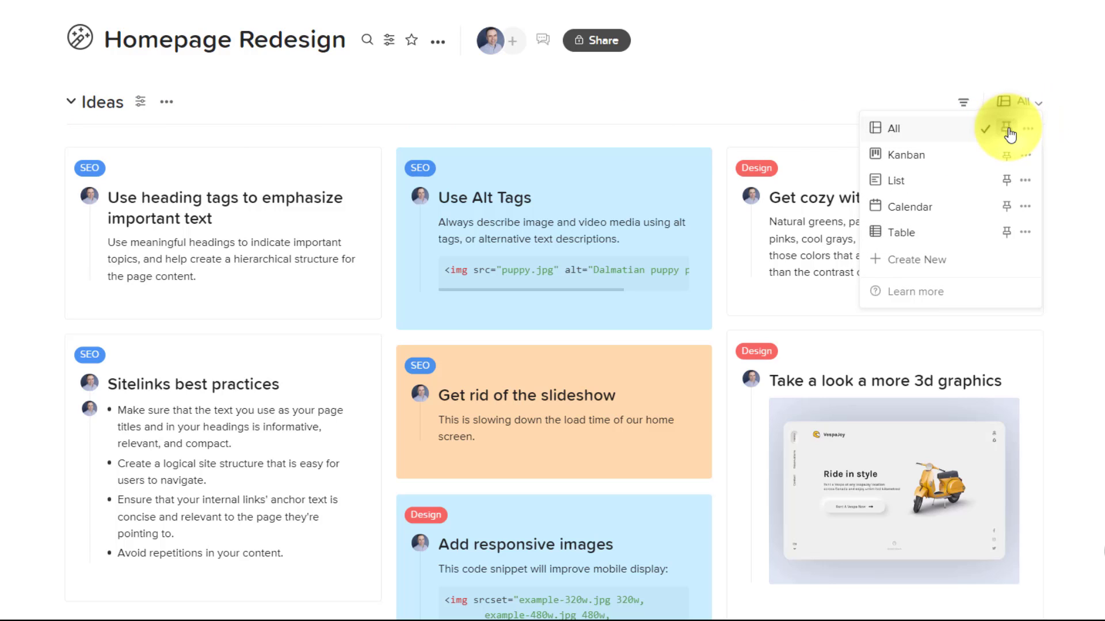
Pin the All view and create a new Ideas view named SEO
{"action": "left_click", "coordinate": [1008, 129]}
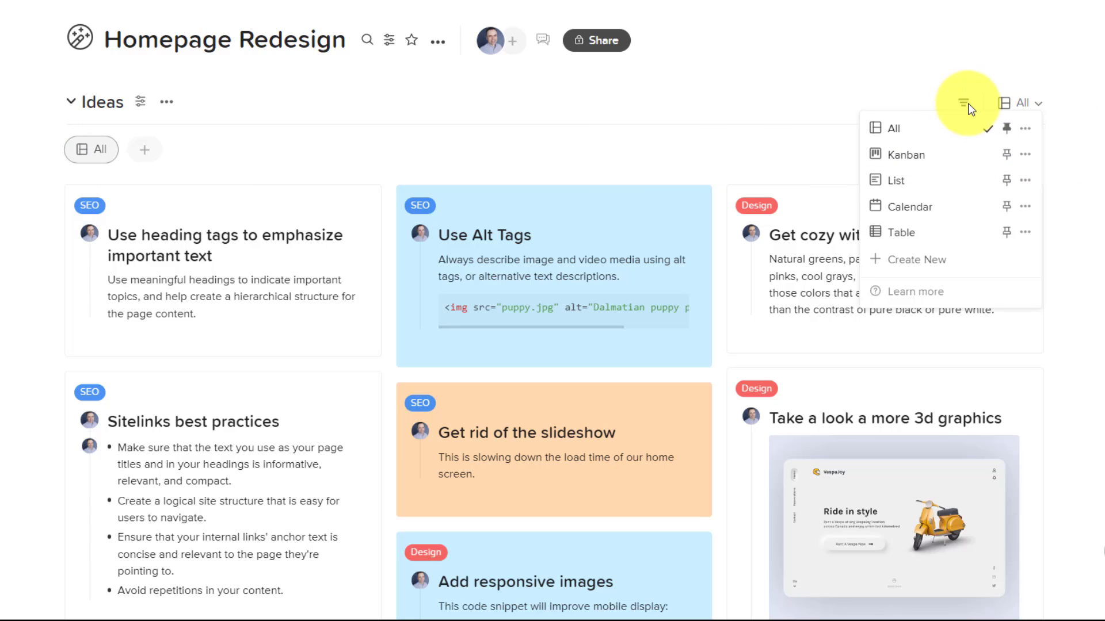
{"action": "left_click", "coordinate": [903, 262]}
{"action": "type", "text": "SEO"}
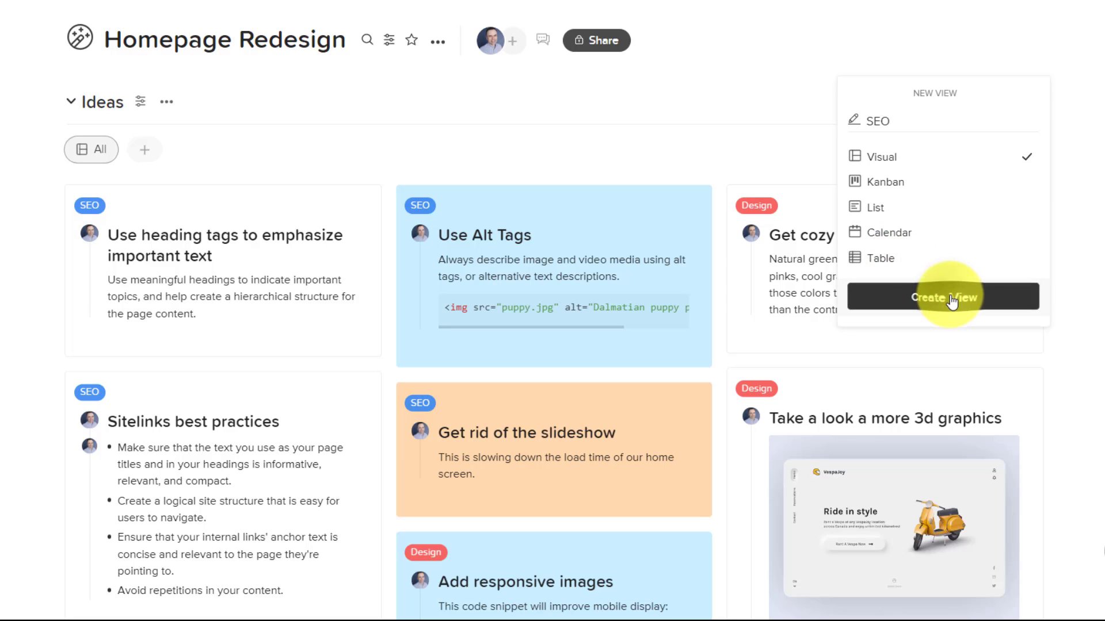
{"action": "left_click", "coordinate": [942, 297]}
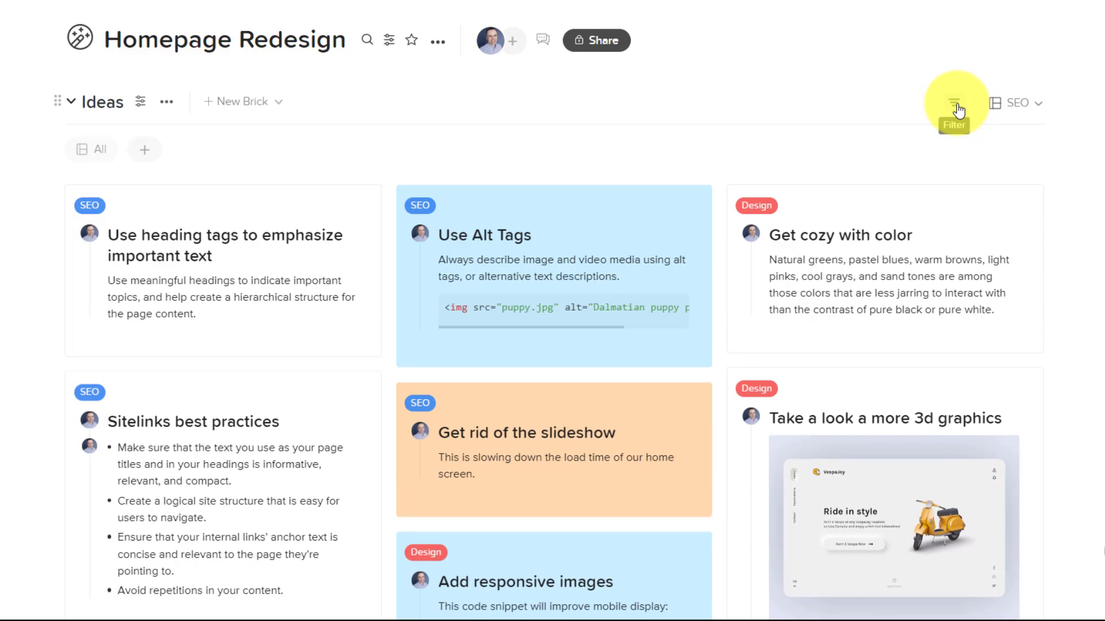
Filter the SEO view to show only SEO-tagged cards
{"action": "left_click", "coordinate": [955, 106]}
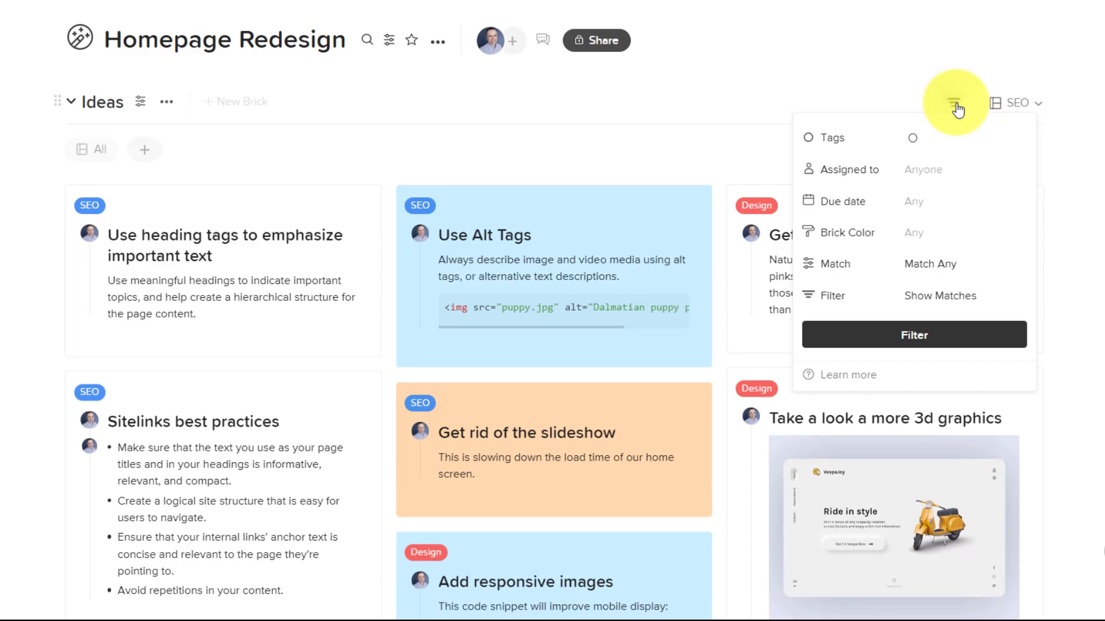
{"action": "left_click", "coordinate": [913, 139]}
{"action": "left_click", "coordinate": [907, 167]}
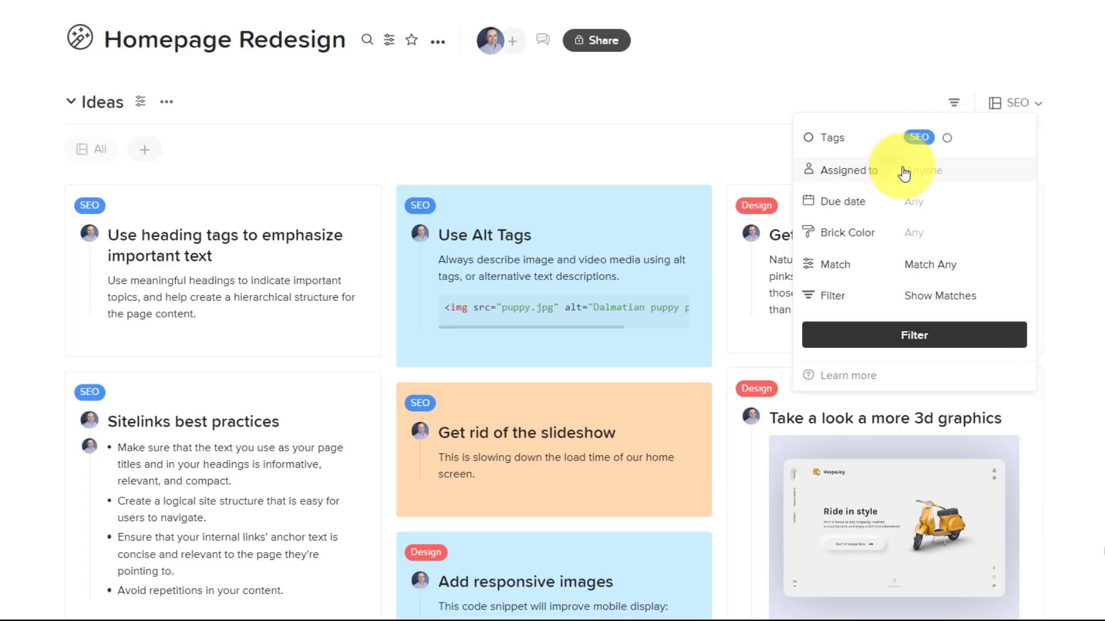
{"action": "left_click", "coordinate": [910, 335]}
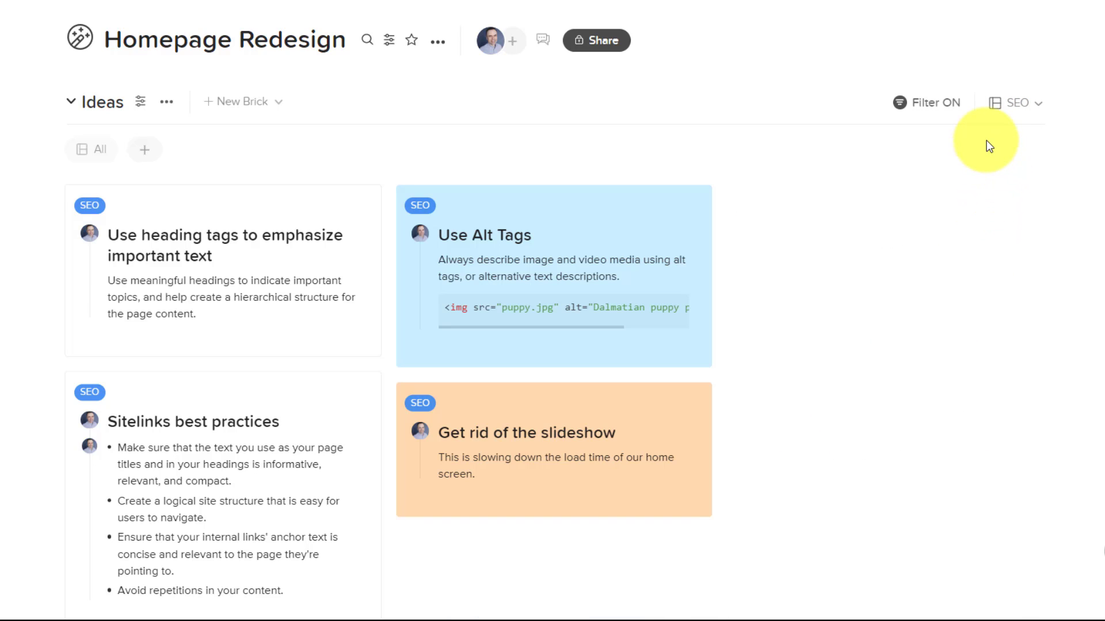
Pin the SEO view as a tab and compare it with the All view
{"action": "left_click", "coordinate": [1041, 111]}
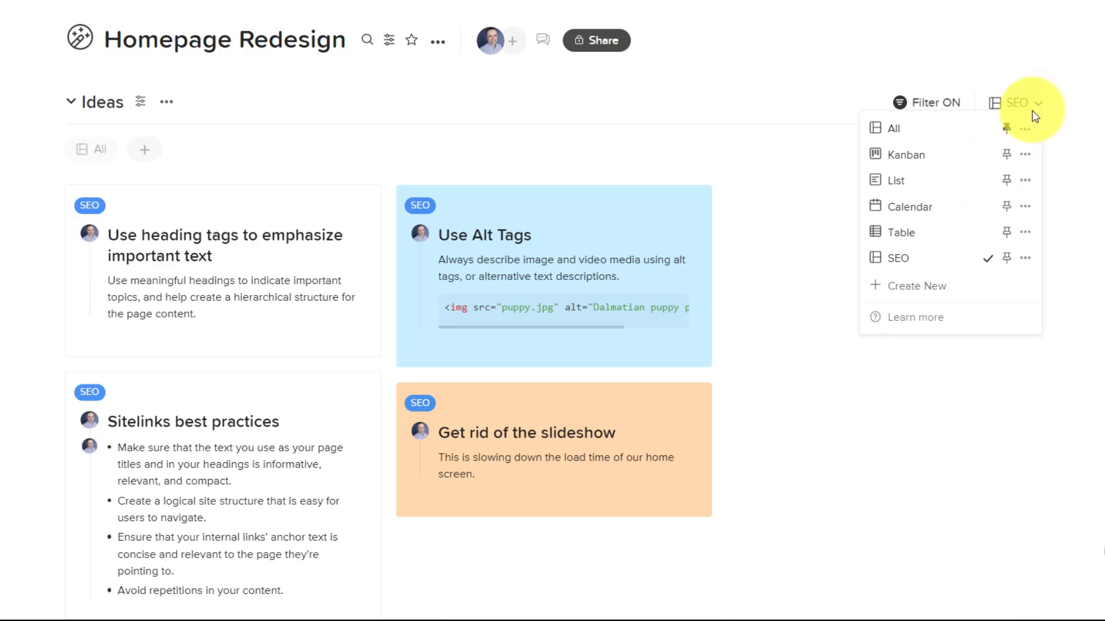
{"action": "left_click", "coordinate": [1007, 260]}
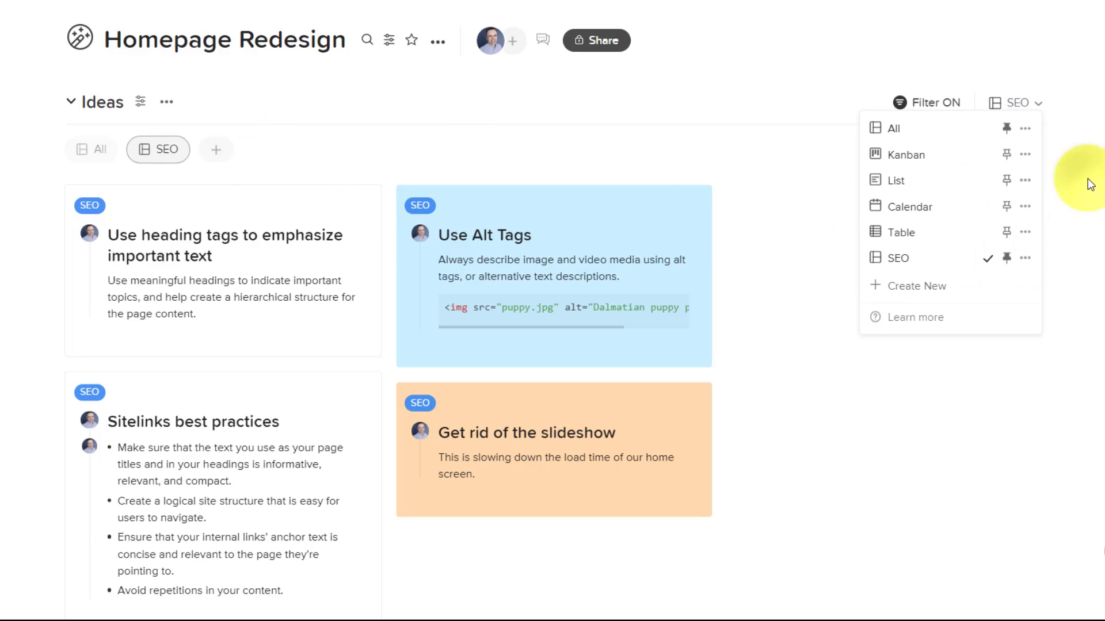
{"action": "left_click", "coordinate": [94, 153]}
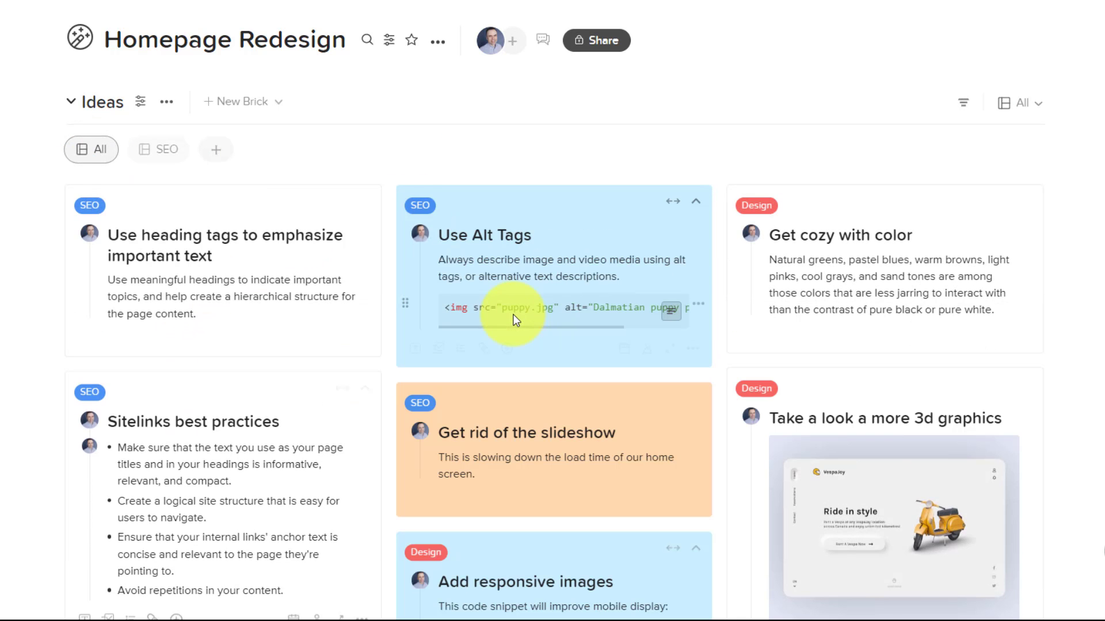
{"action": "left_click", "coordinate": [158, 153]}
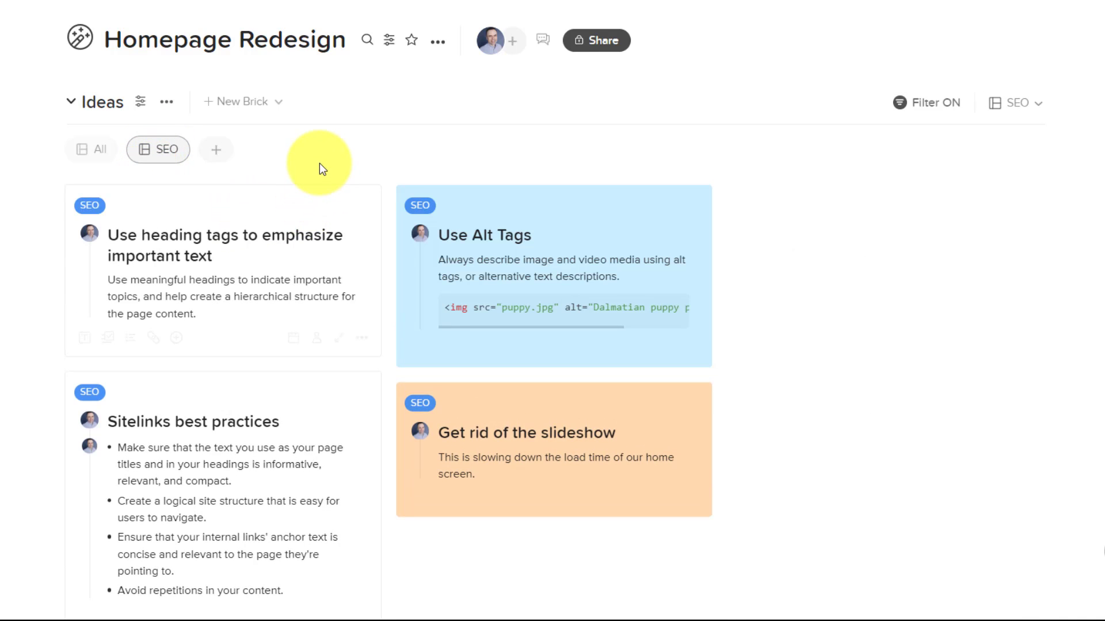
{"action": "scroll", "coordinate": [298, 284], "scroll_direction": "down", "scroll_amount": 2}
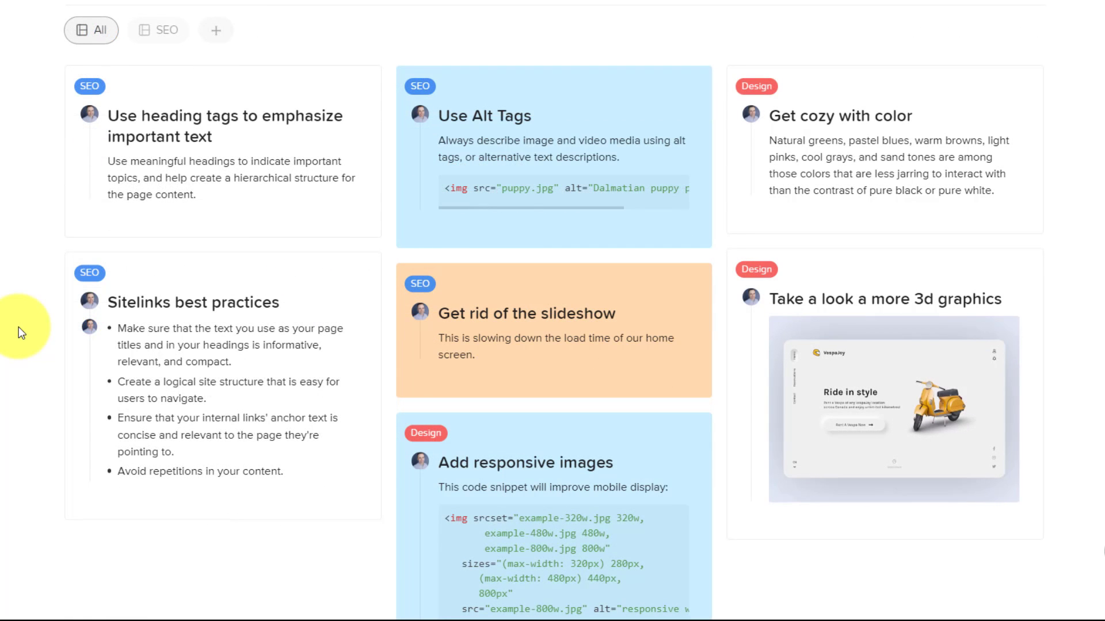
{"action": "scroll", "coordinate": [18, 327], "scroll_direction": "down", "scroll_amount": 2}
{"action": "scroll", "coordinate": [19, 327], "scroll_direction": "down", "scroll_amount": 3}
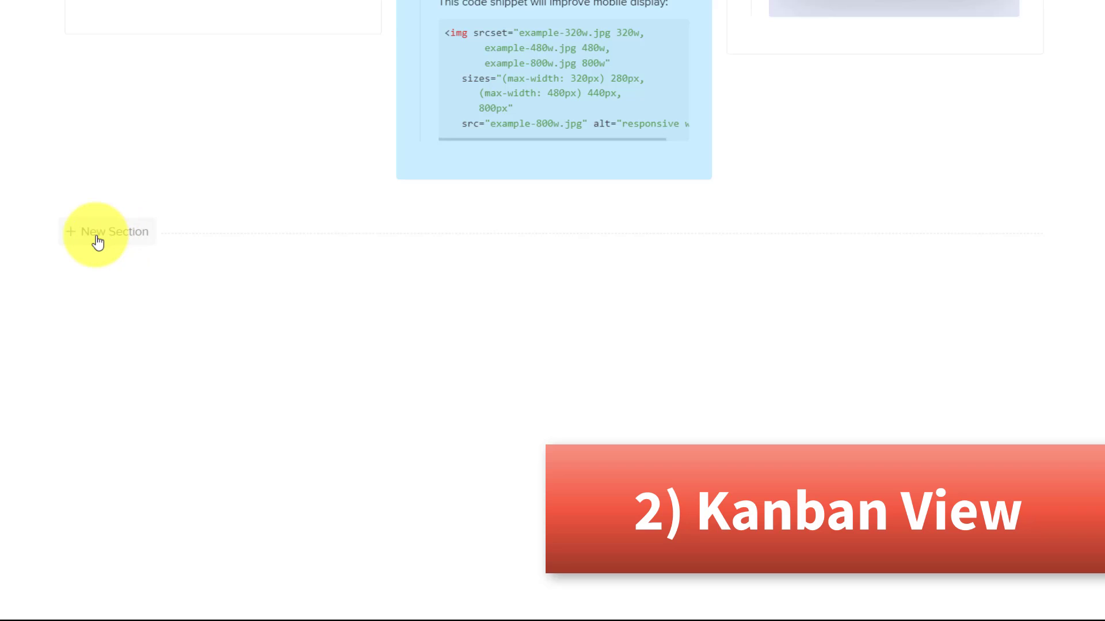
Add a Copywriting Kanban section with Taglines, Descriptions and Call to Actions columns
{"action": "left_click", "coordinate": [98, 240]}
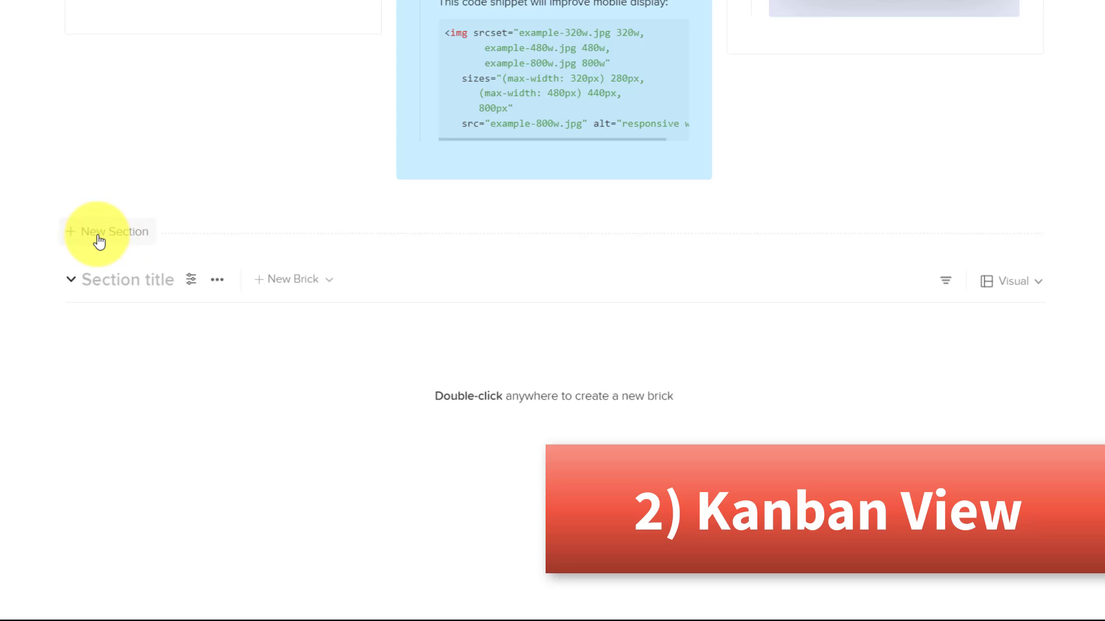
{"action": "type", "text": "Copwri"}
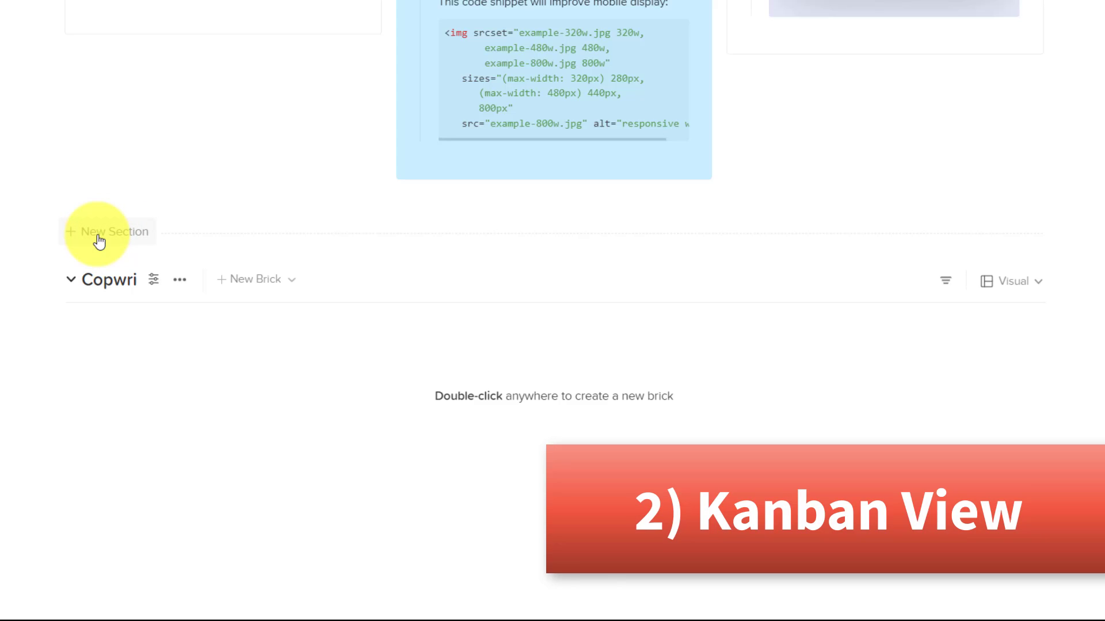
{"action": "type", "text": "ting"}
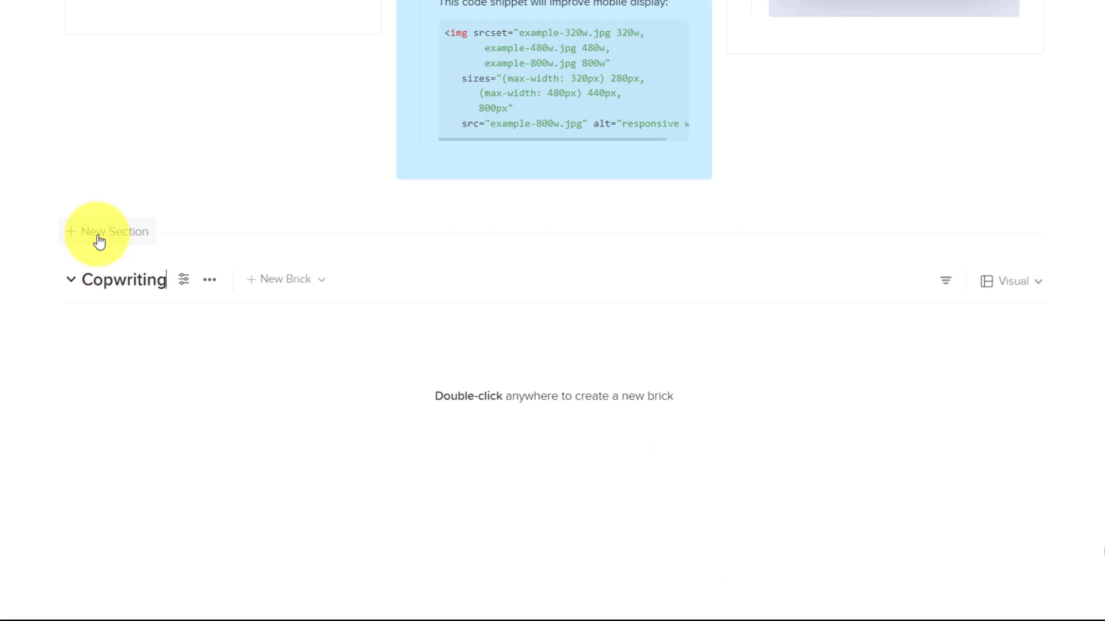
{"action": "key", "text": "Return"}
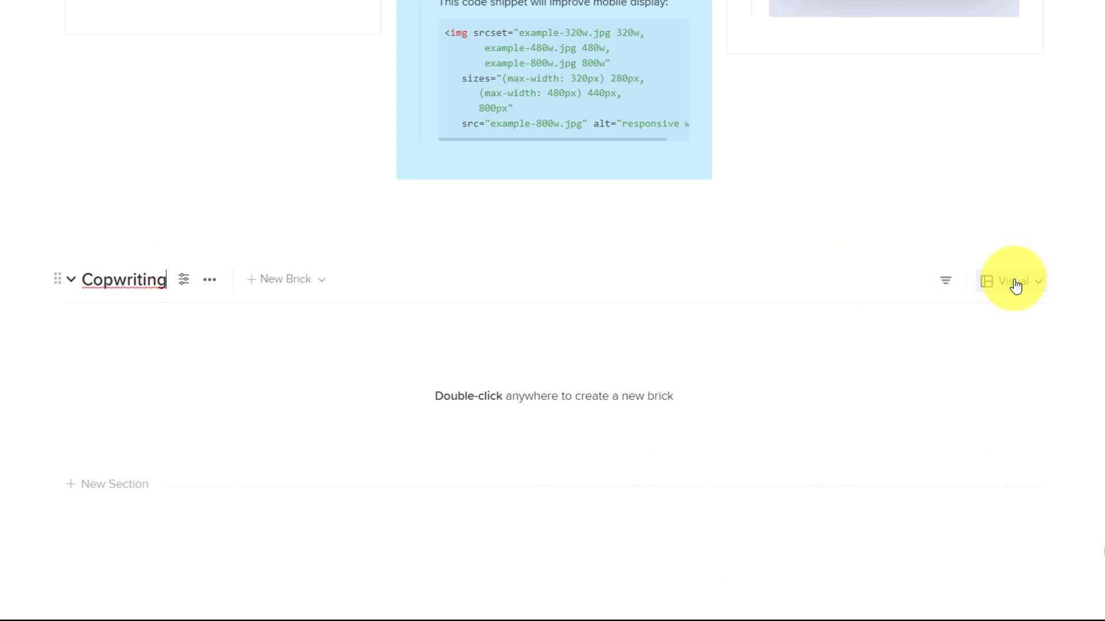
{"action": "left_click", "coordinate": [1026, 291]}
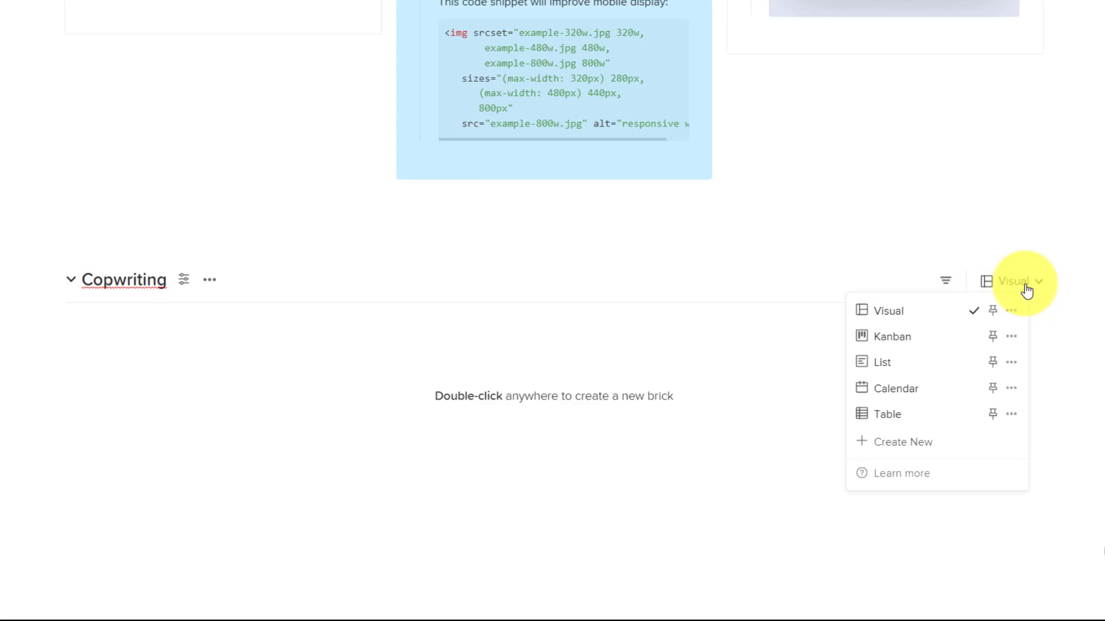
{"action": "left_click", "coordinate": [887, 348]}
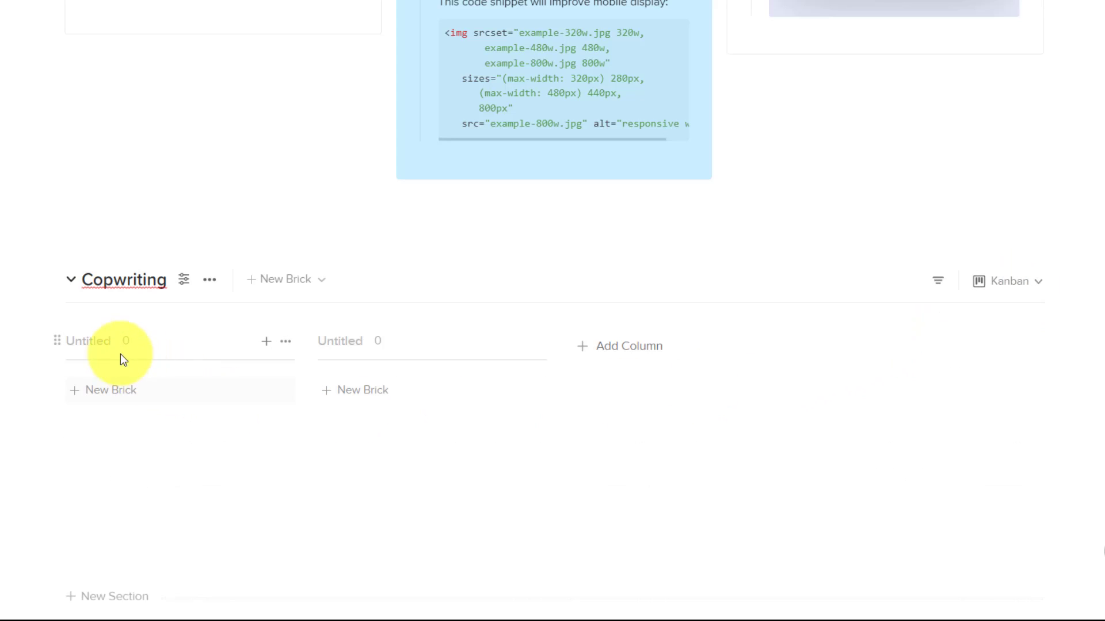
{"action": "left_click", "coordinate": [107, 341]}
{"action": "type", "text": "Tagline"}
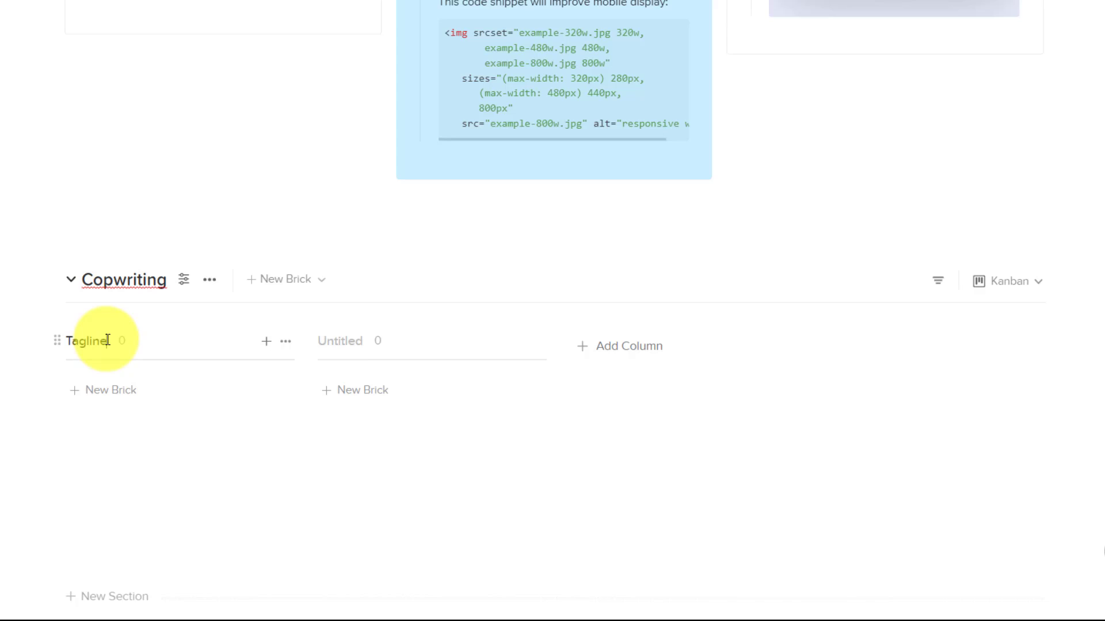
{"action": "type", "text": "s"}
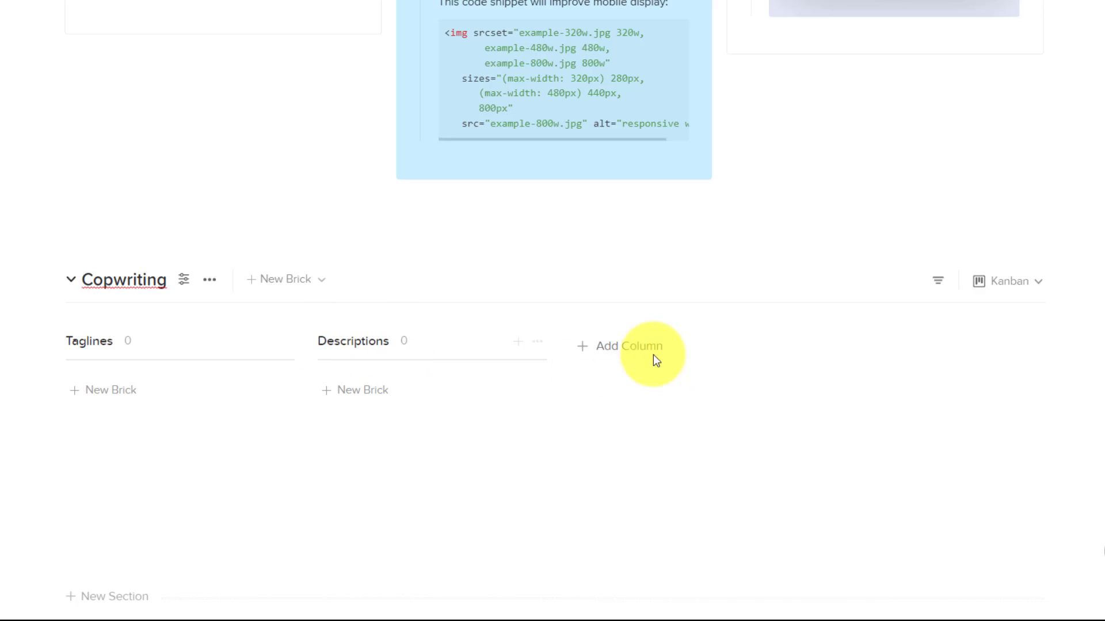
{"action": "left_click", "coordinate": [639, 349]}
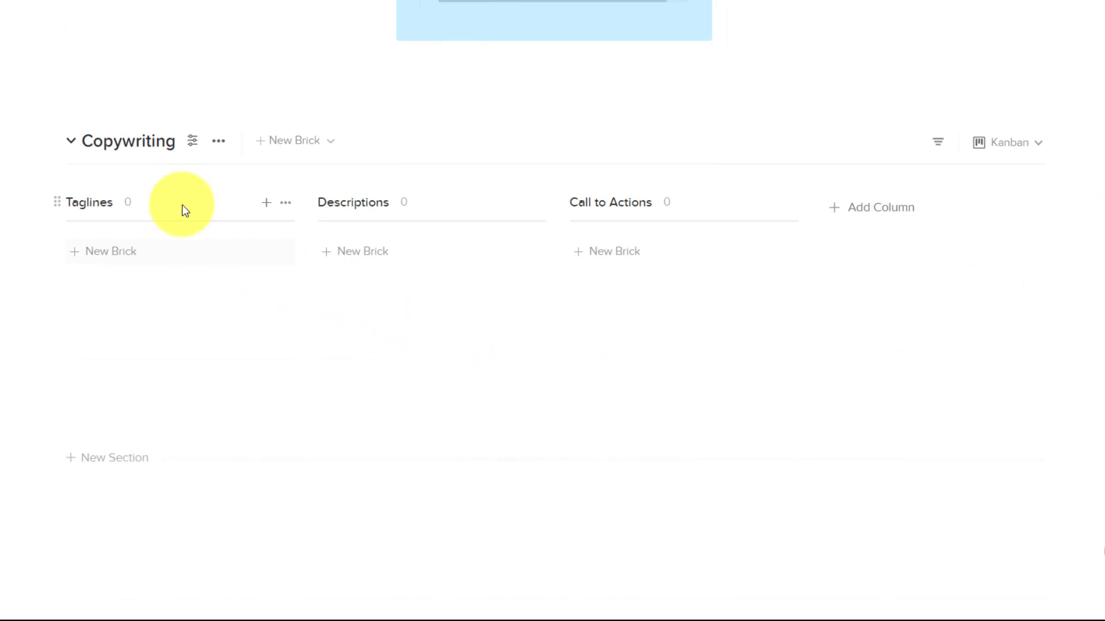
{"action": "mouse_move", "coordinate": [431, 341]}
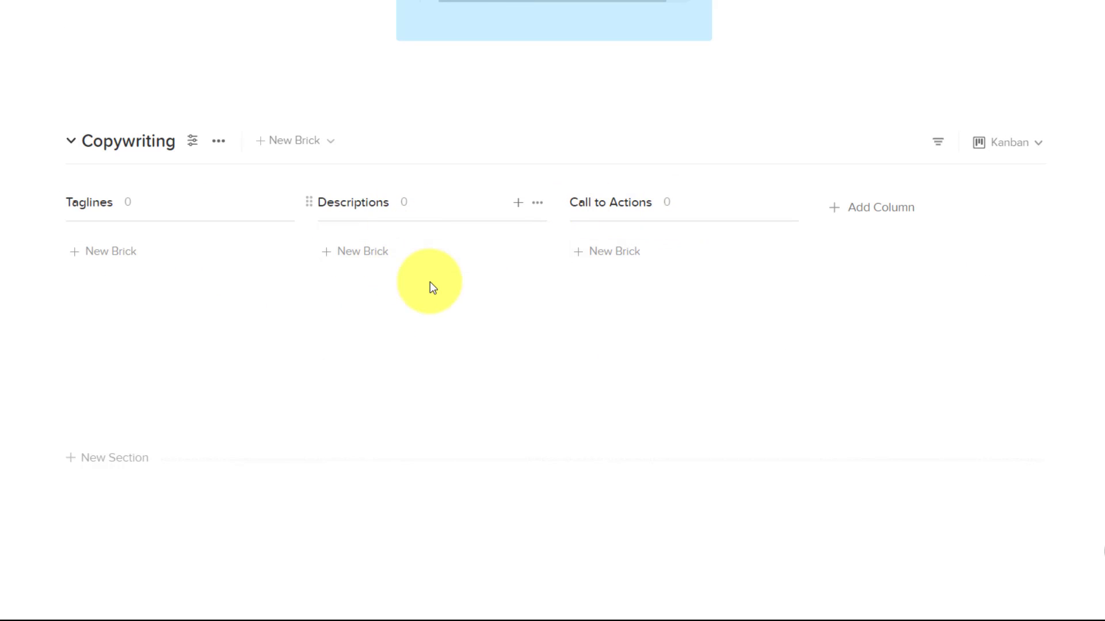
{"action": "scroll", "coordinate": [432, 287], "scroll_direction": "down", "scroll_amount": 1}
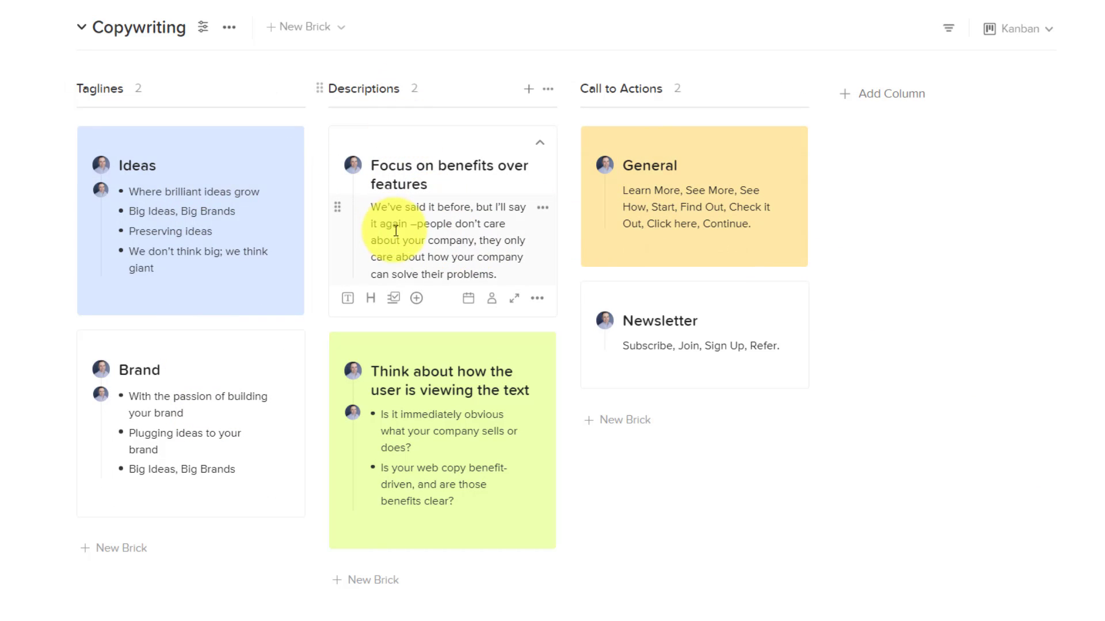
Move the Newsletter card above General and colour the Descriptions column orange
{"action": "left_click_drag", "start_coordinate": [672, 294], "coordinate": [671, 145]}
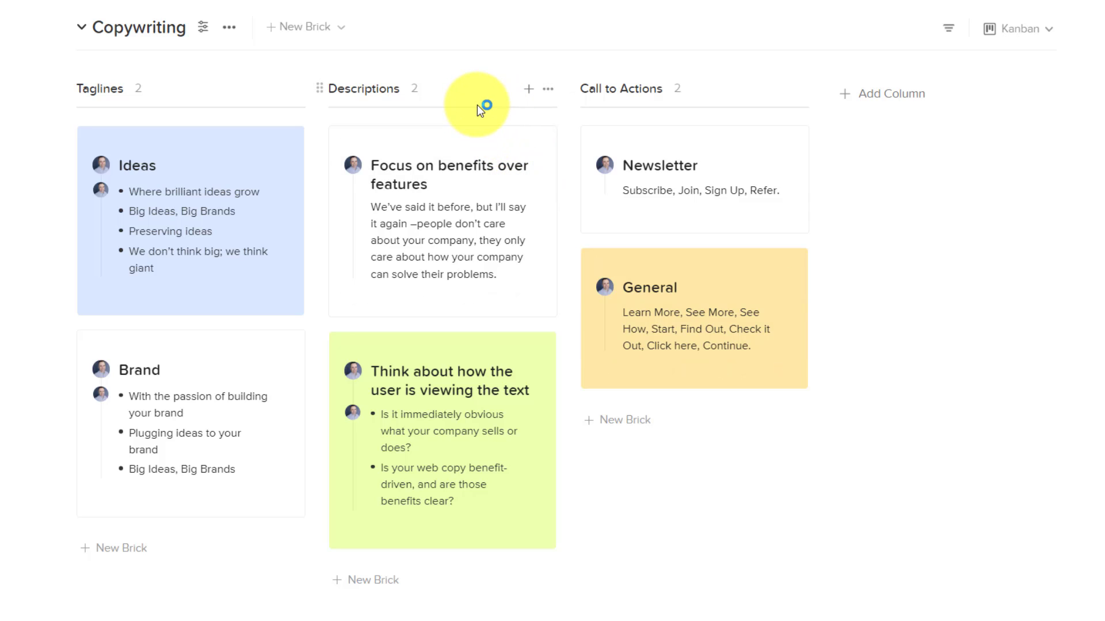
{"action": "left_click", "coordinate": [549, 90]}
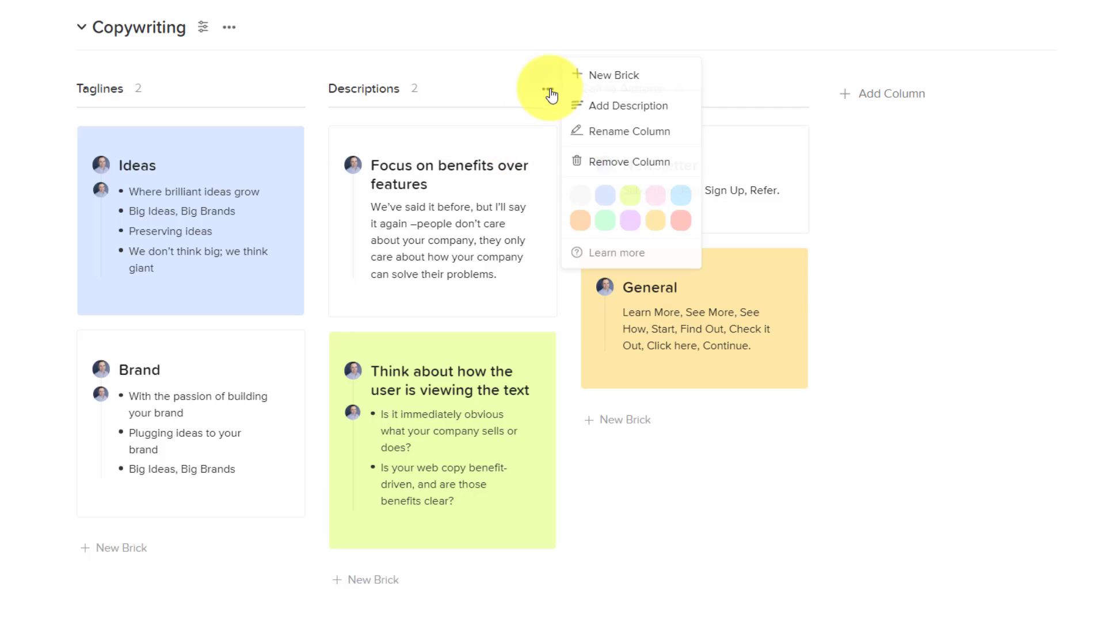
{"action": "left_click", "coordinate": [681, 222]}
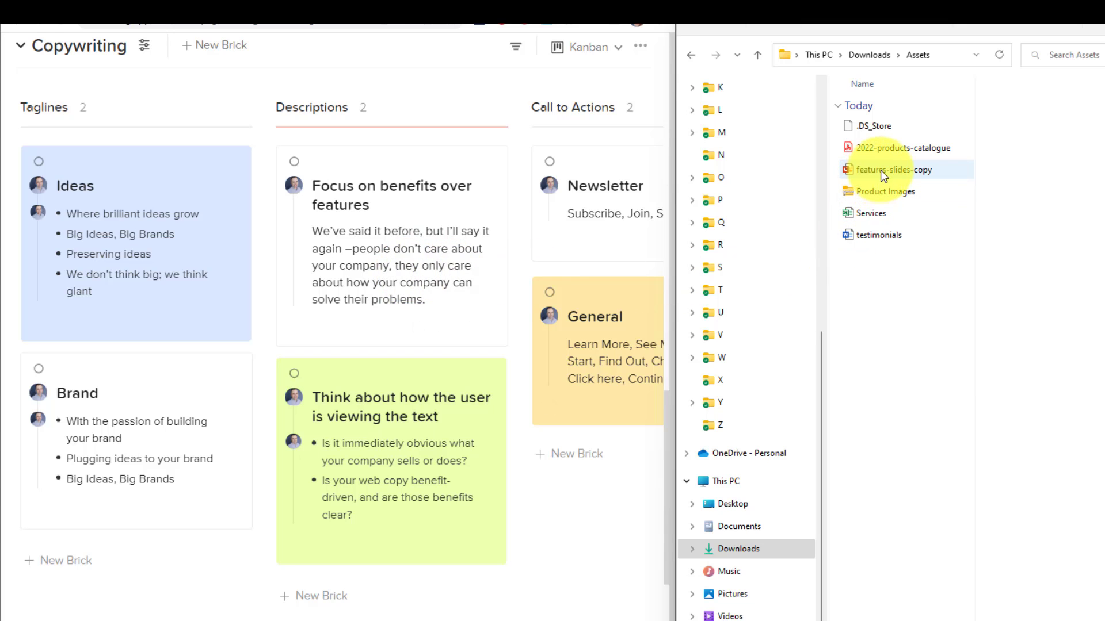
Attach the features-slides-copy file to the 'Focus on benefits over features' card
{"action": "left_click_drag", "start_coordinate": [880, 170], "coordinate": [395, 252]}
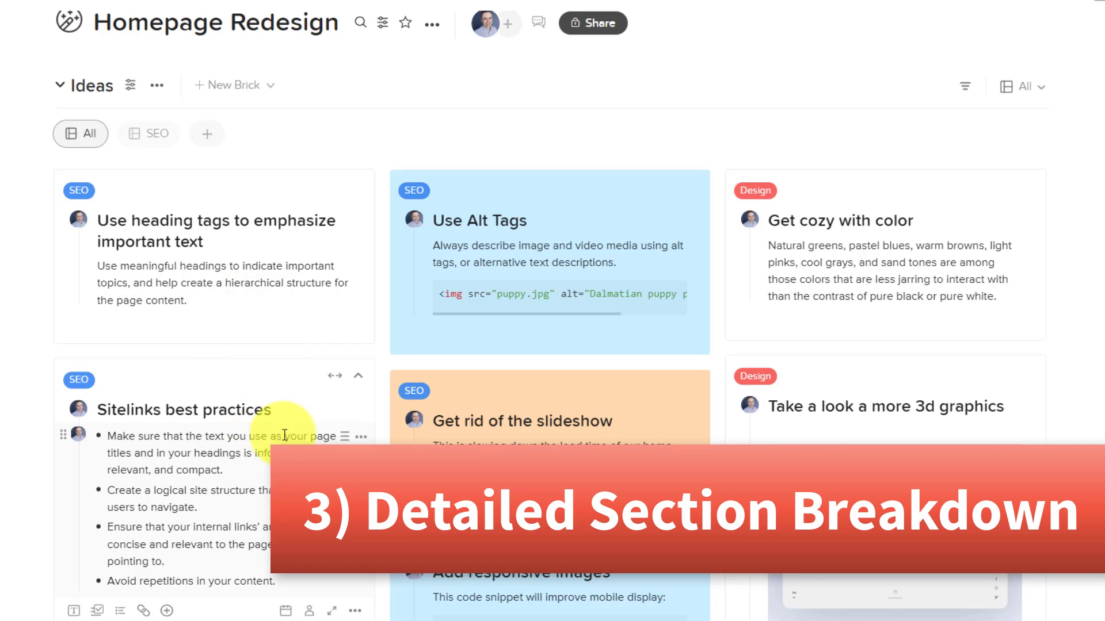
{"action": "mouse_move", "coordinate": [214, 474]}
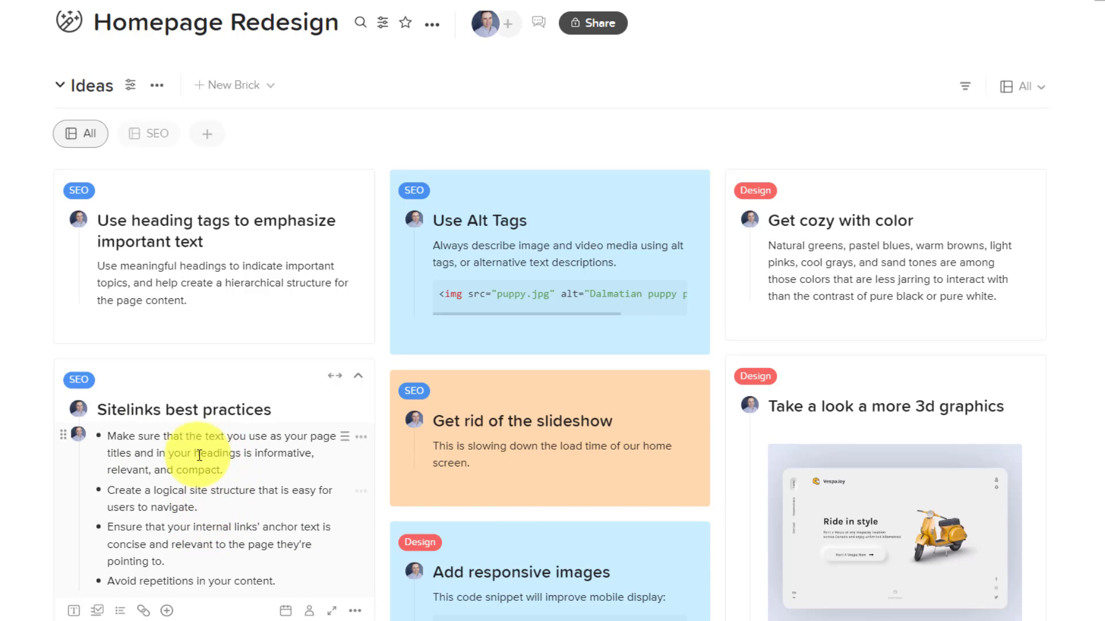
{"action": "scroll", "coordinate": [17, 453], "scroll_direction": "down", "scroll_amount": 3}
{"action": "scroll", "coordinate": [17, 457], "scroll_direction": "down", "scroll_amount": 4}
{"action": "scroll", "coordinate": [13, 459], "scroll_direction": "down", "scroll_amount": 4}
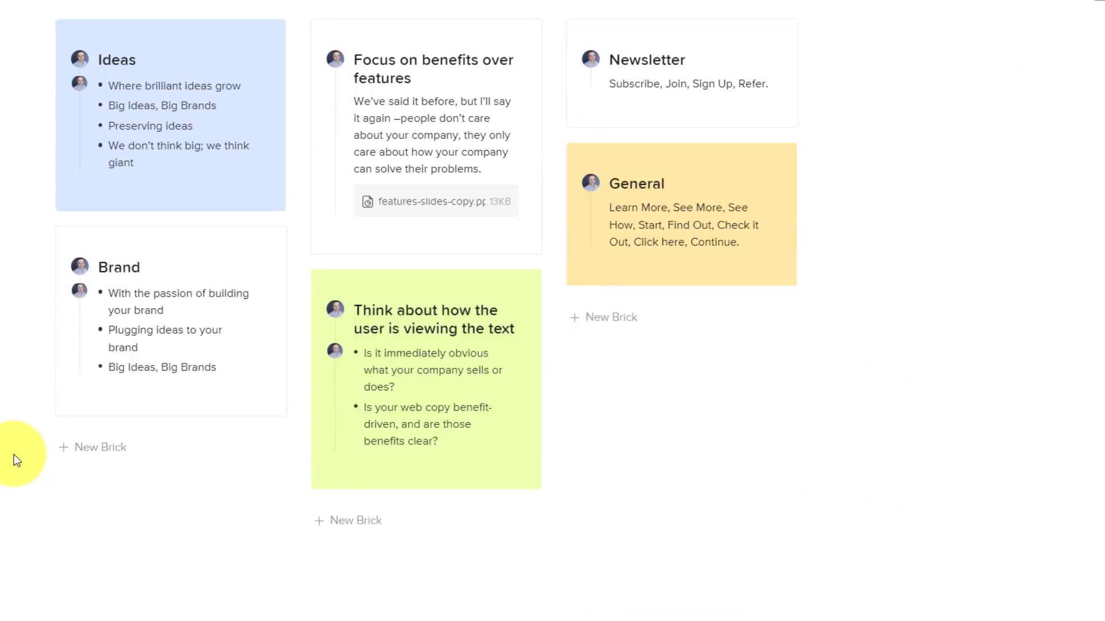
{"action": "scroll", "coordinate": [12, 459], "scroll_direction": "down", "scroll_amount": 1}
{"action": "scroll", "coordinate": [87, 397], "scroll_direction": "down", "scroll_amount": 2}
Add a Target Audience section with a Key demographics card of pasted details
{"action": "left_click", "coordinate": [102, 308]}
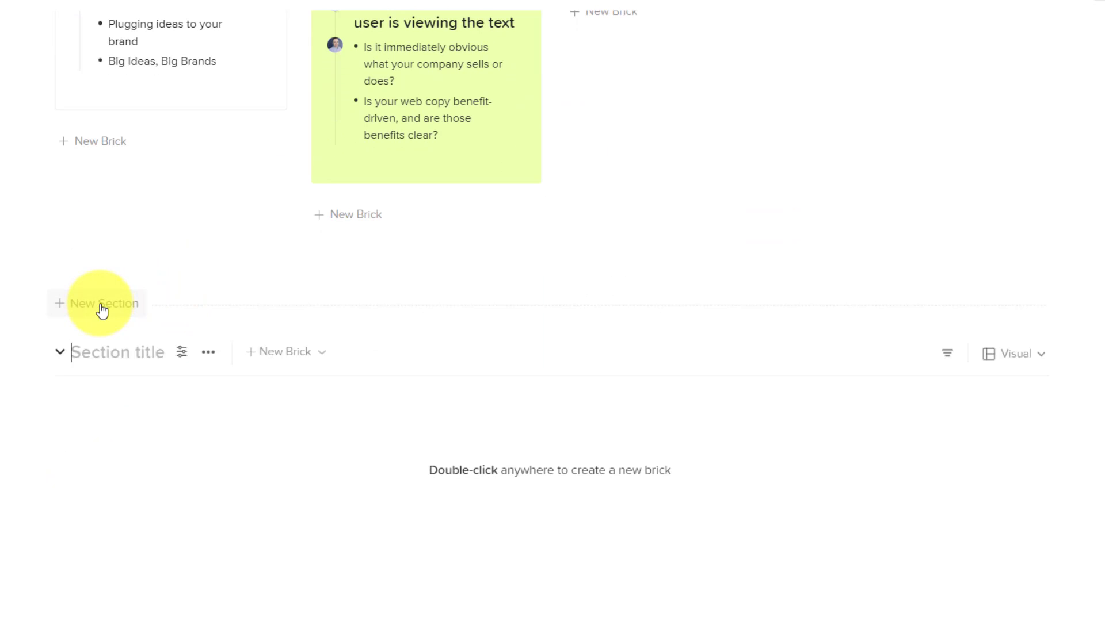
{"action": "type", "text": "Target Au"}
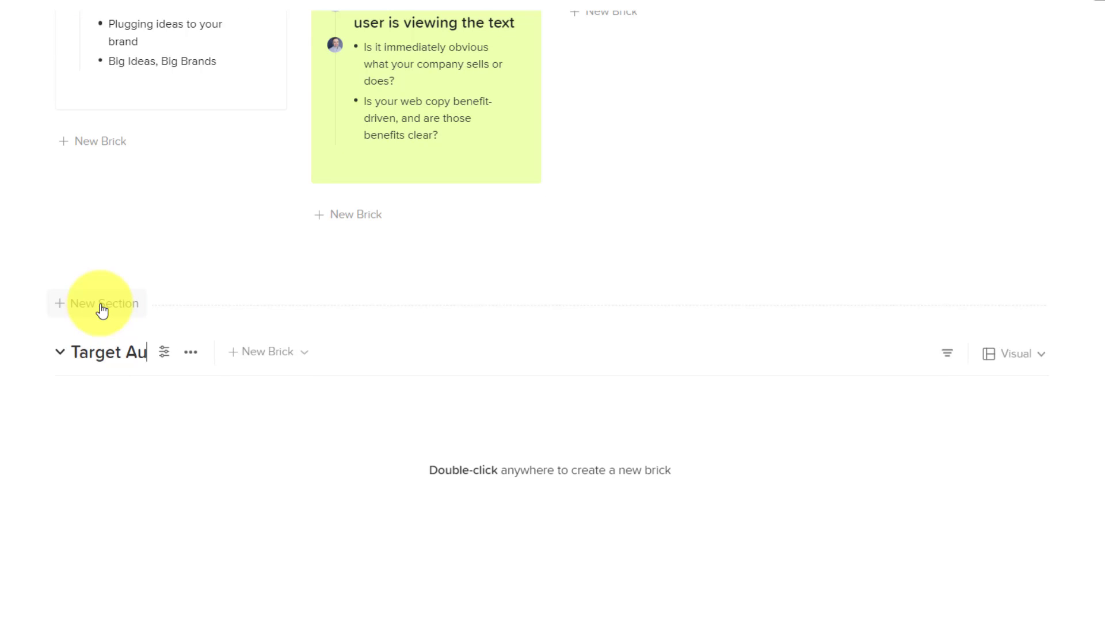
{"action": "type", "text": "dience"}
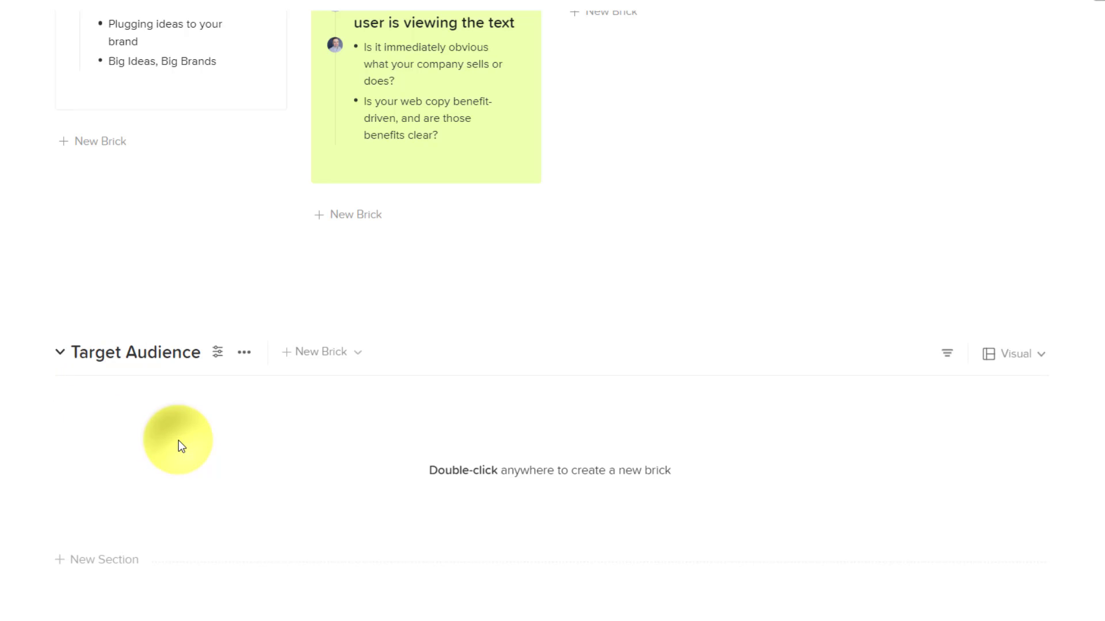
{"action": "double_click", "coordinate": [179, 444]}
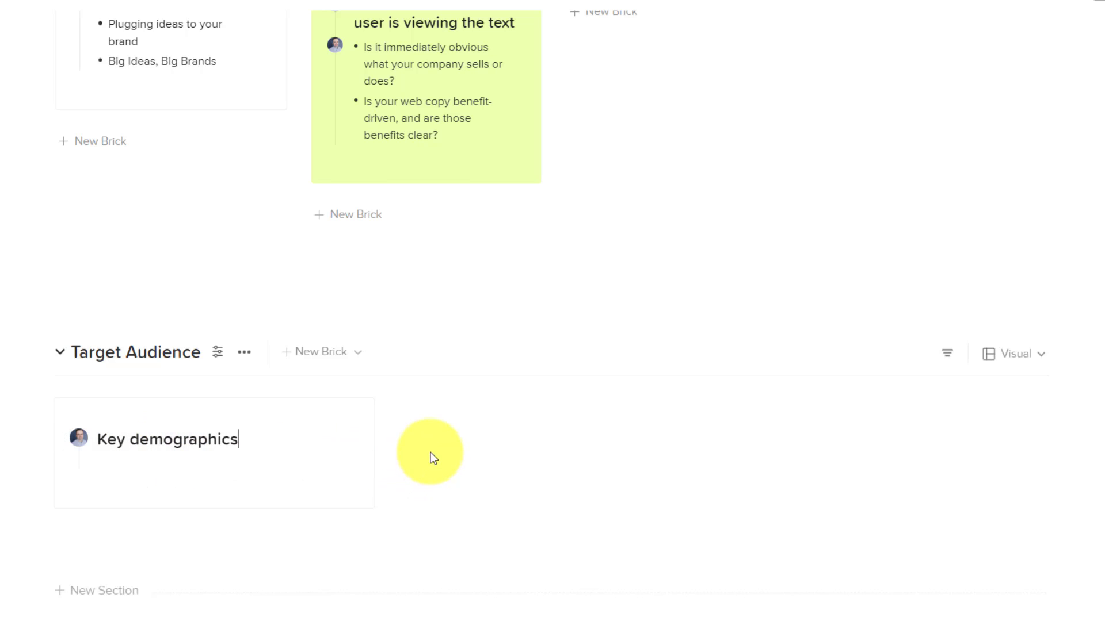
{"action": "right_click", "coordinate": [147, 254]}
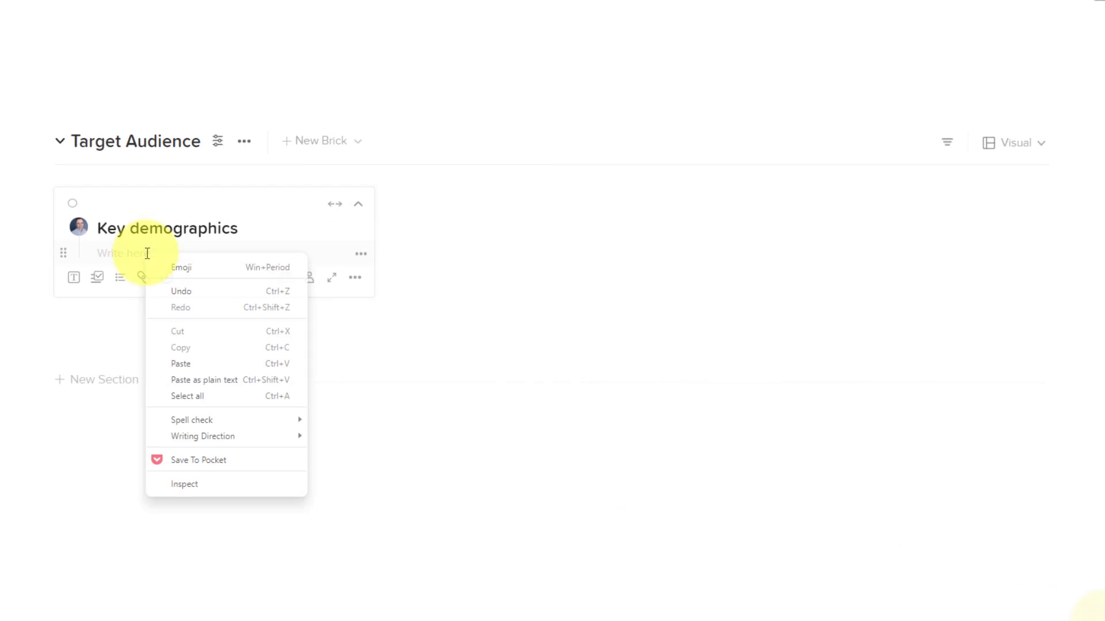
{"action": "left_click", "coordinate": [201, 381]}
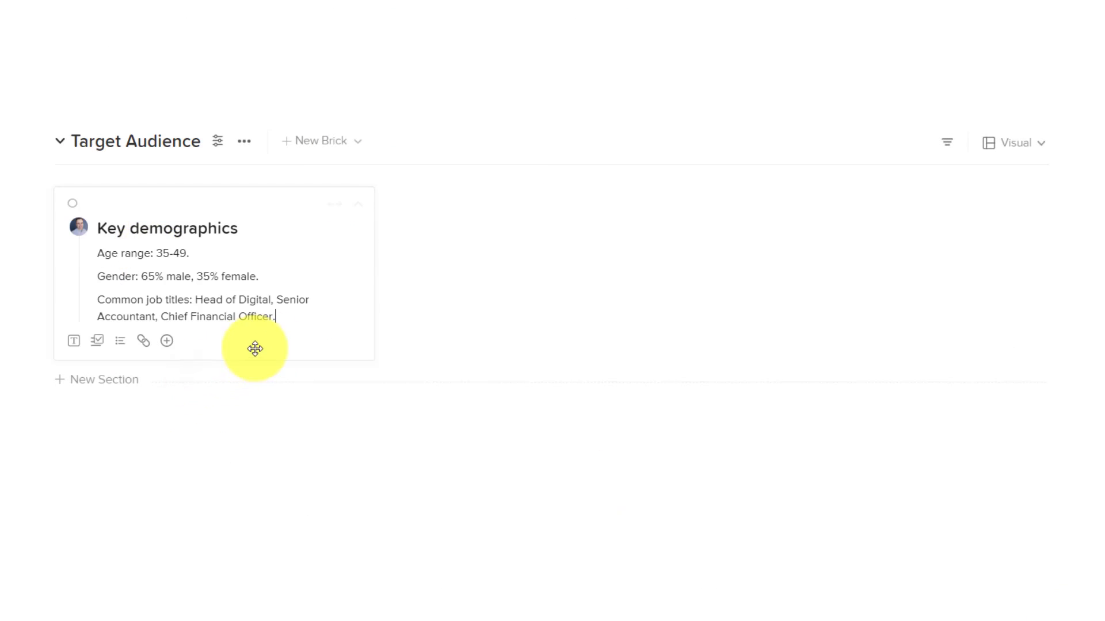
Add a Preferred platforms card listing Facebook, Youtube and other platforms
{"action": "left_click", "coordinate": [424, 211]}
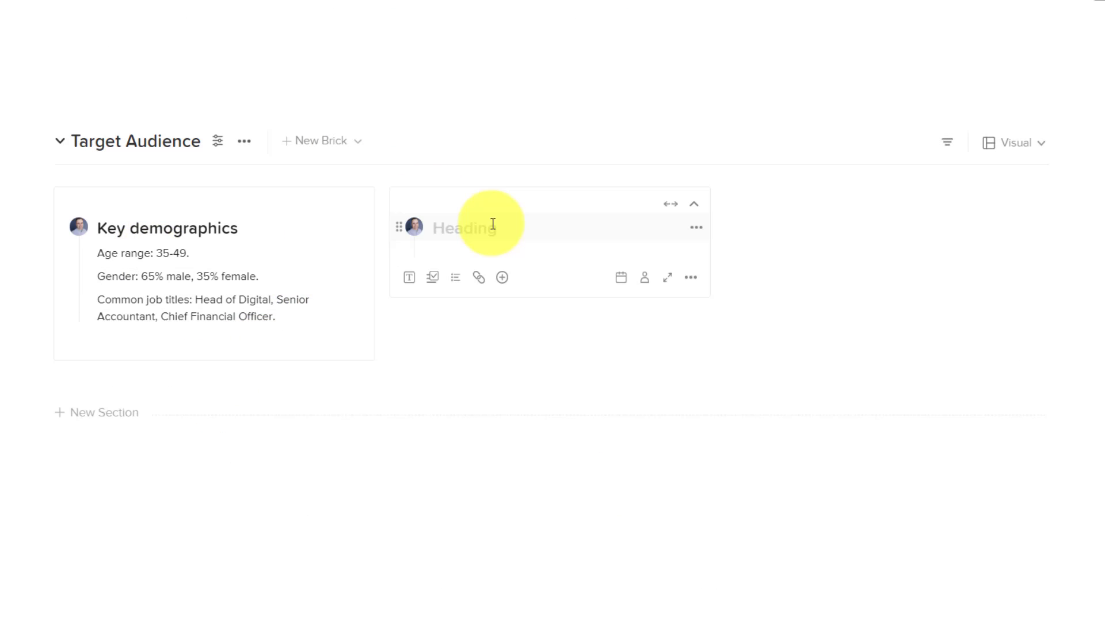
{"action": "type", "text": "Preferred platforms"}
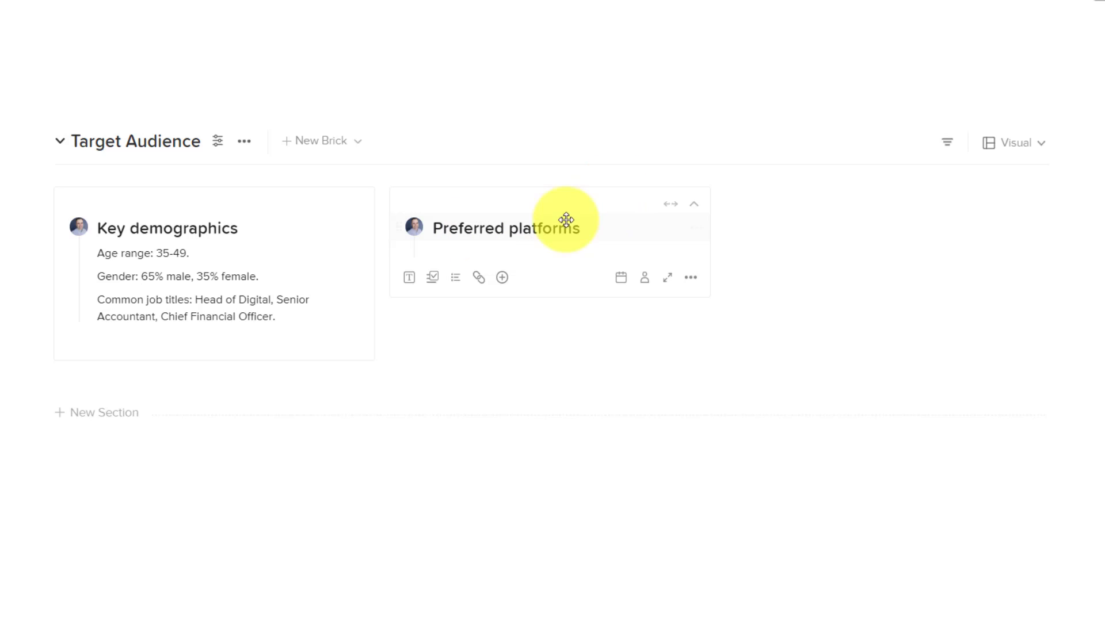
{"action": "left_click", "coordinate": [528, 252]}
{"action": "type", "text": "Faceboo"}
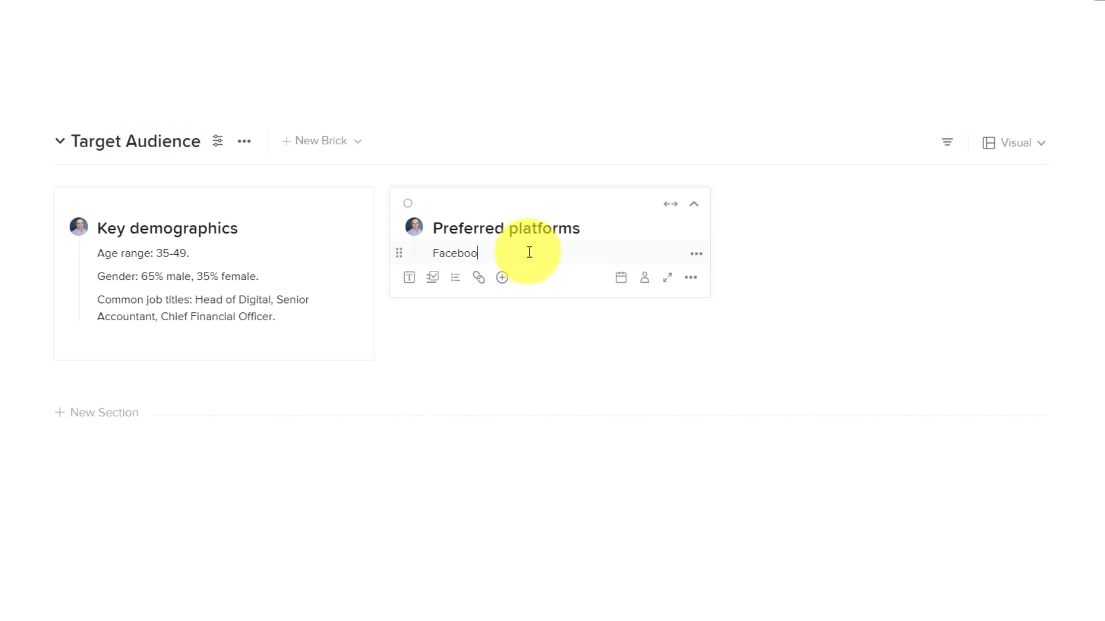
{"action": "type", "text": "k"}
{"action": "key", "text": "Return"}
{"action": "type", "text": "Youtube"}
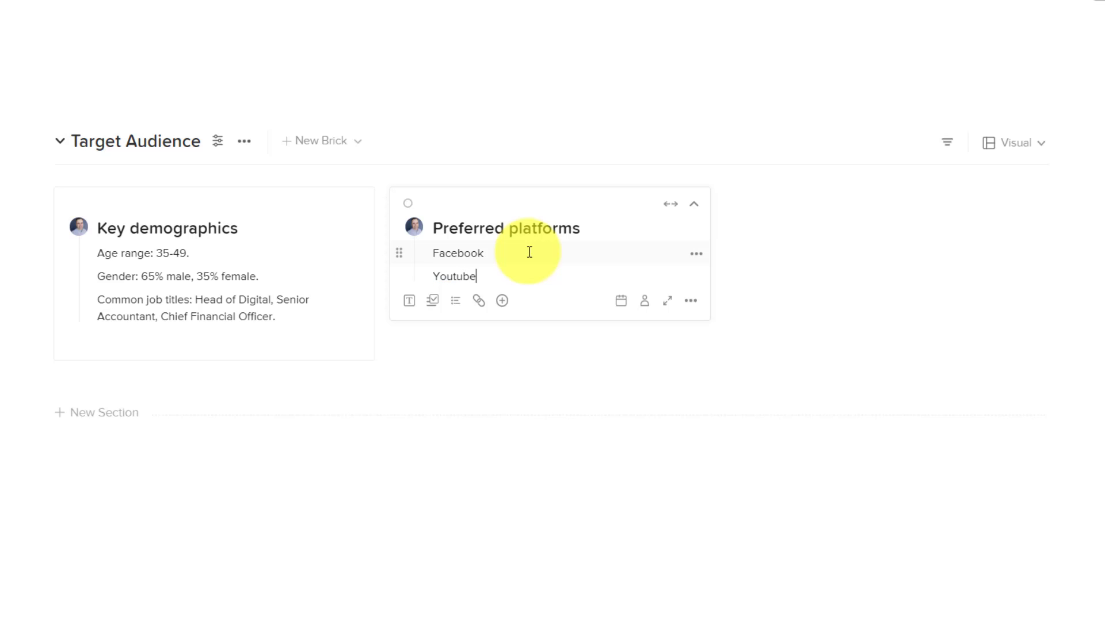
{"action": "key", "text": "Return"}
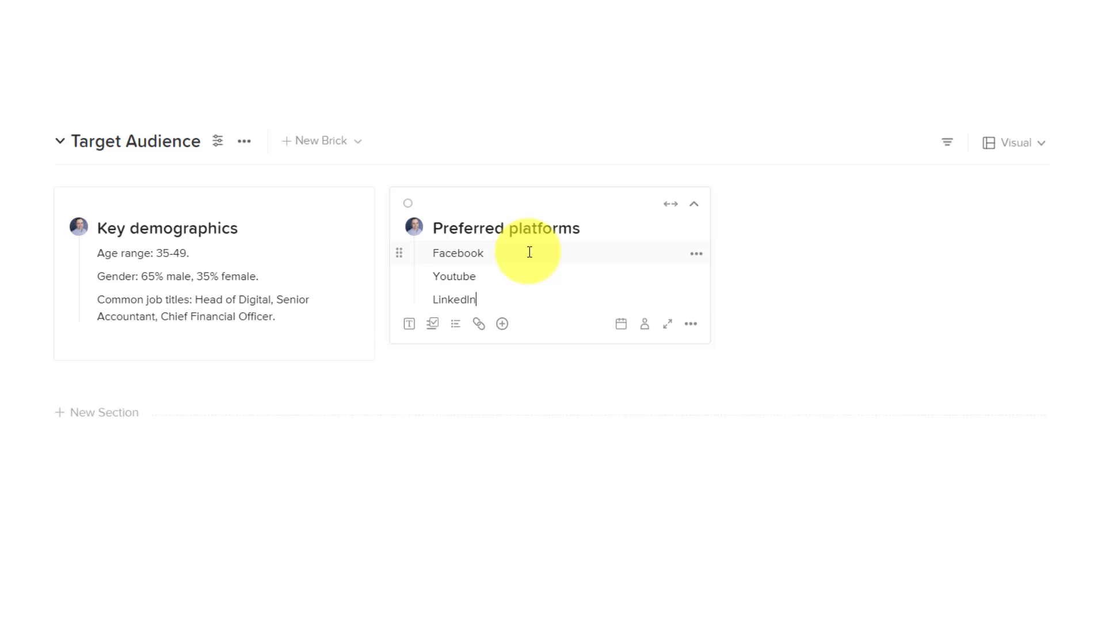
{"action": "left_click", "coordinate": [803, 209]}
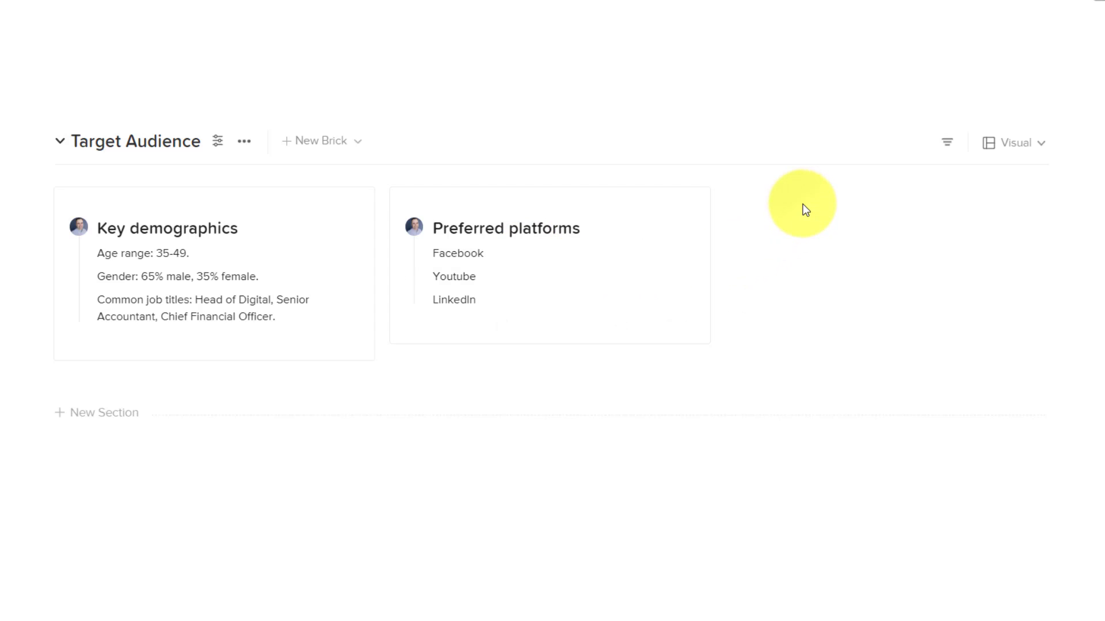
Add a Preferred devices card describing the audience's devices
{"action": "left_click", "coordinate": [803, 210]}
{"action": "type", "text": "Preferred devices"}
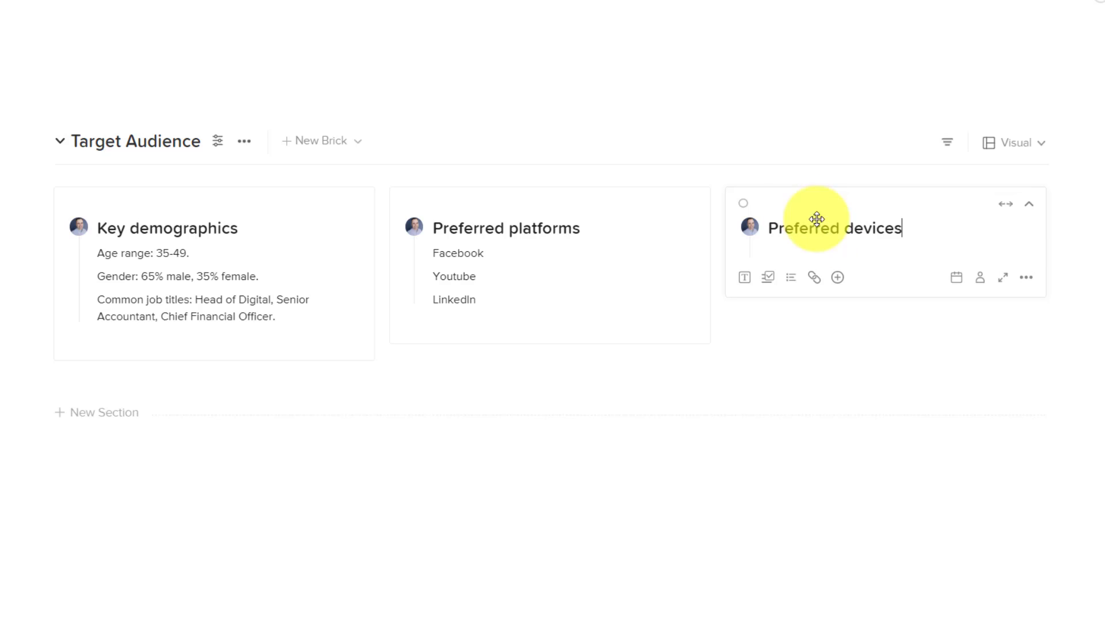
{"action": "left_click", "coordinate": [820, 254]}
{"action": "type", "text": "82% mobile devices"}
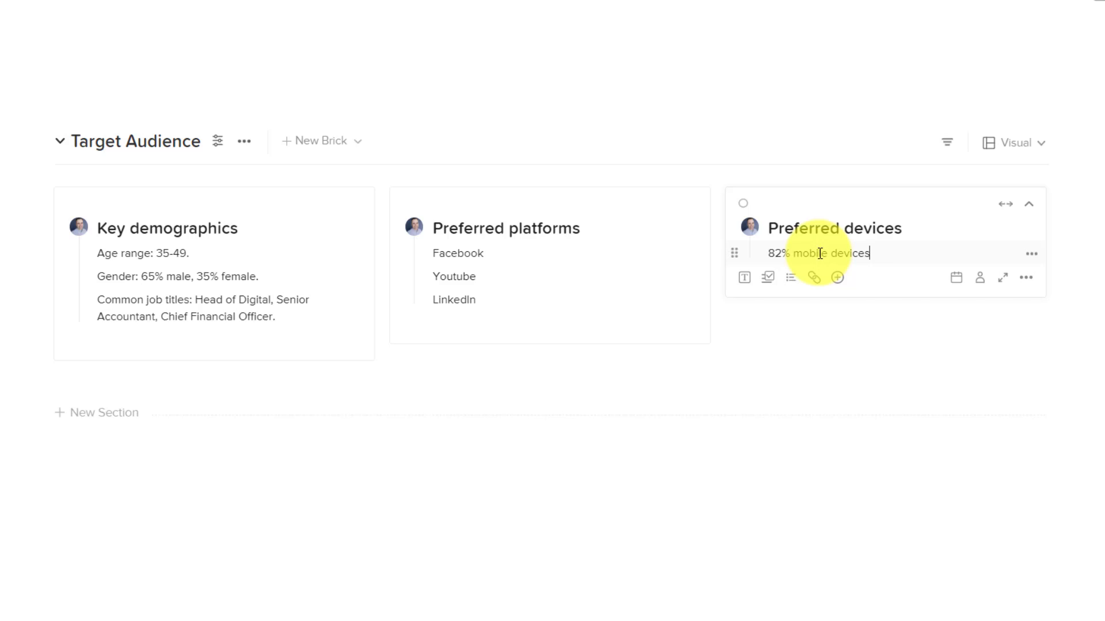
{"action": "left_click", "coordinate": [1083, 233]}
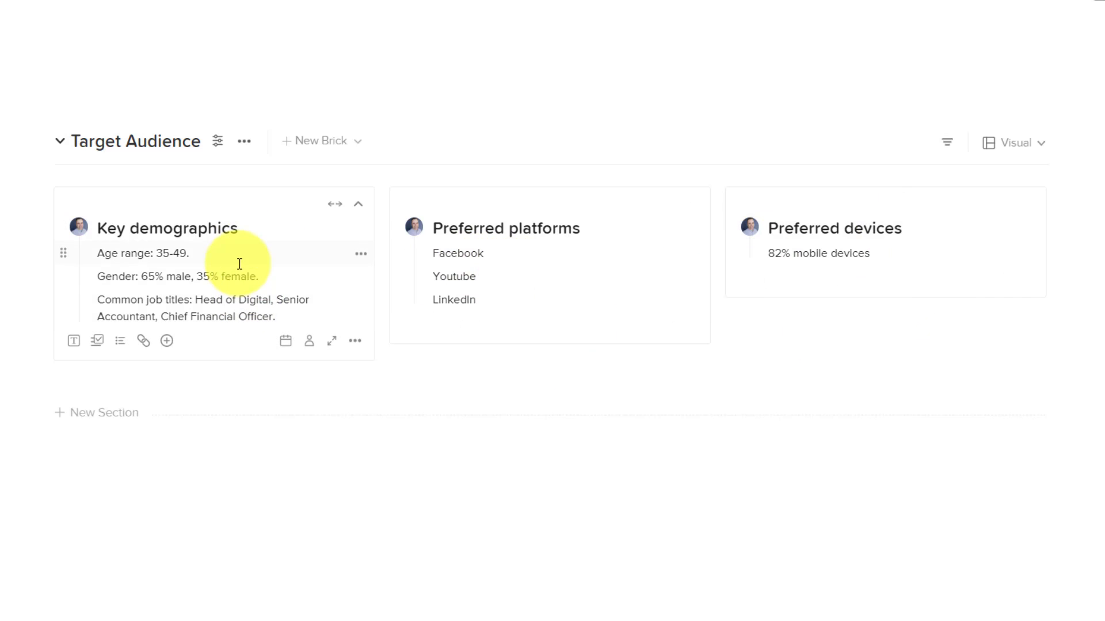
Change the Target Audience section layout to four columns
{"action": "left_click", "coordinate": [245, 143]}
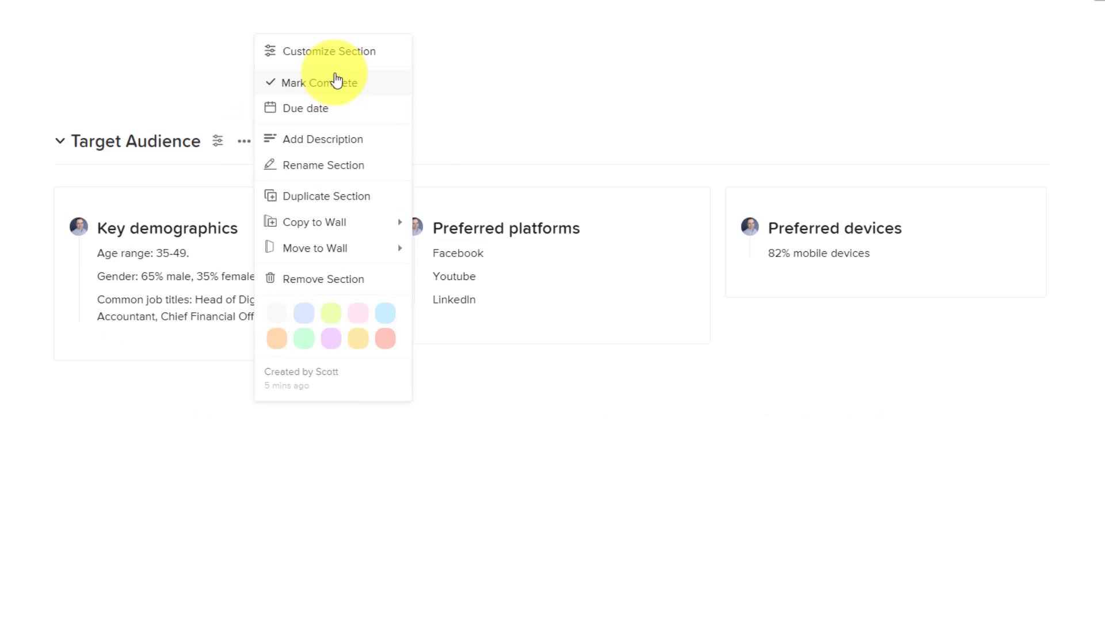
{"action": "left_click", "coordinate": [333, 52]}
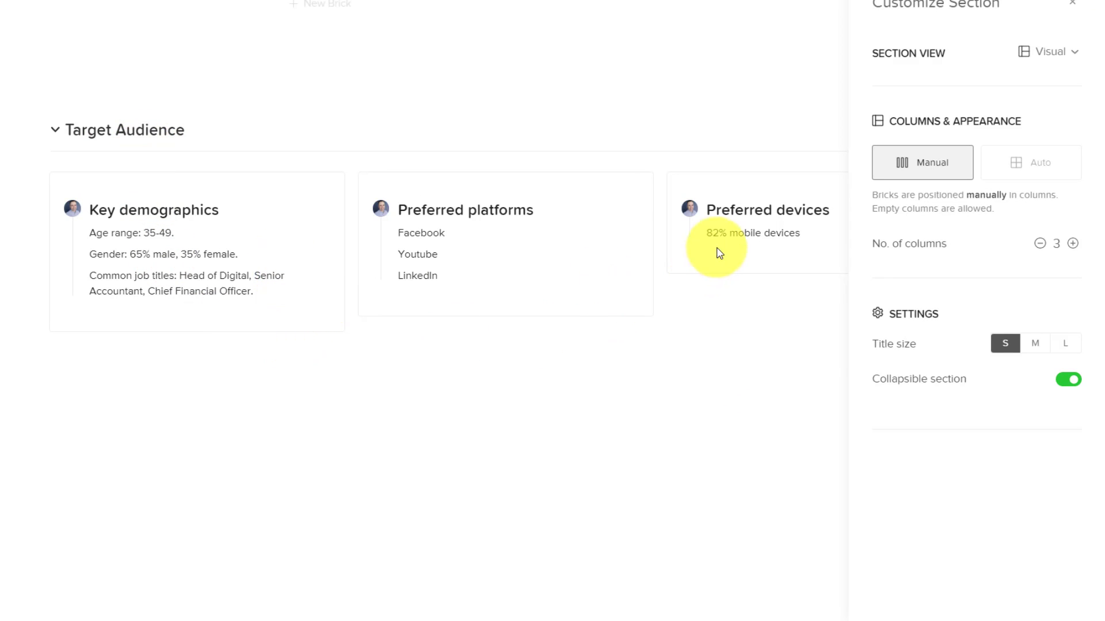
{"action": "left_click", "coordinate": [1073, 244]}
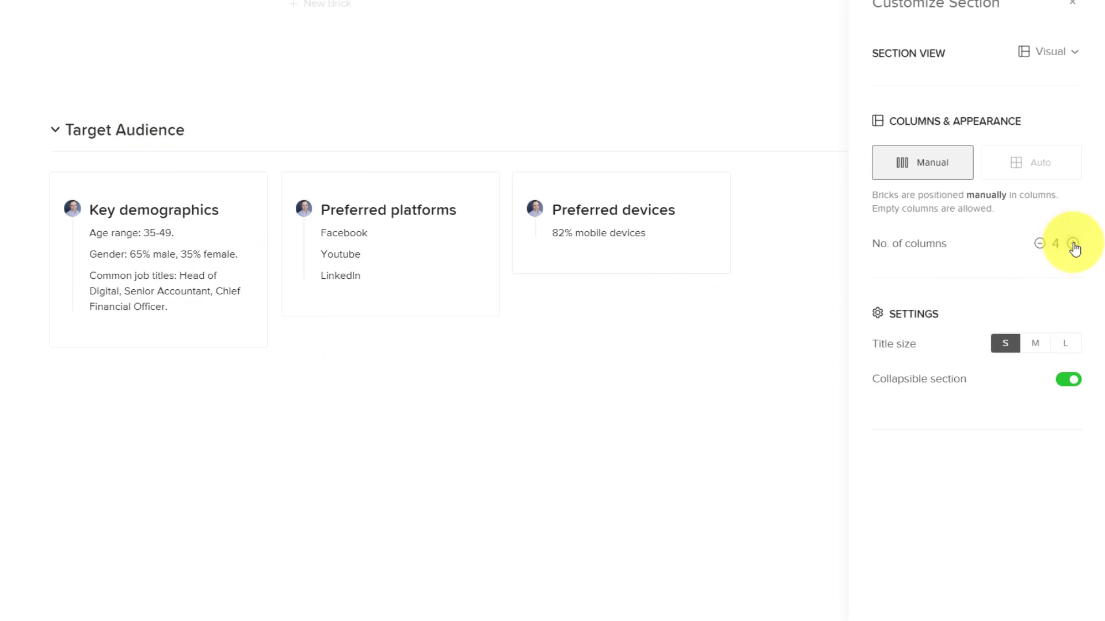
{"action": "left_click", "coordinate": [1074, 3]}
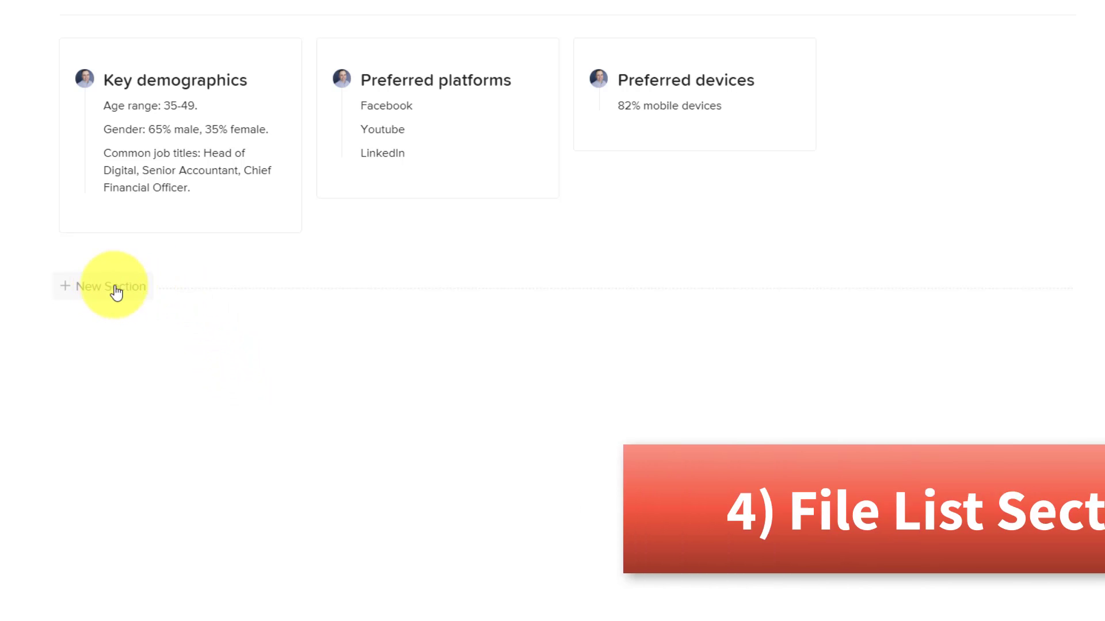
Add a new section below Target Audience
{"action": "left_click", "coordinate": [111, 290]}
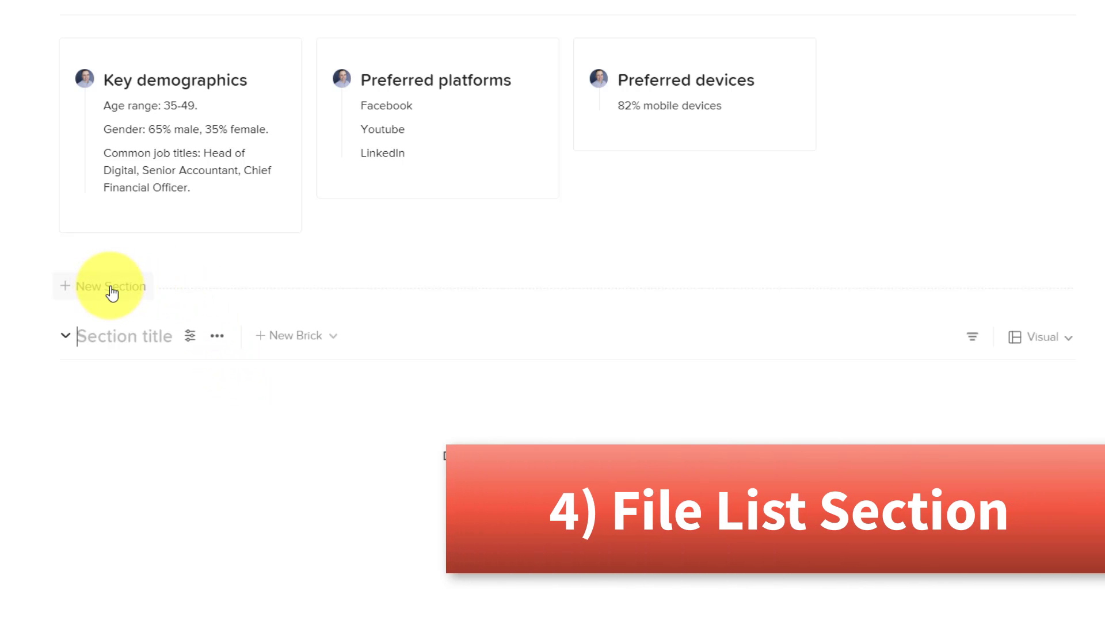
{"action": "type", "text": "Files"}
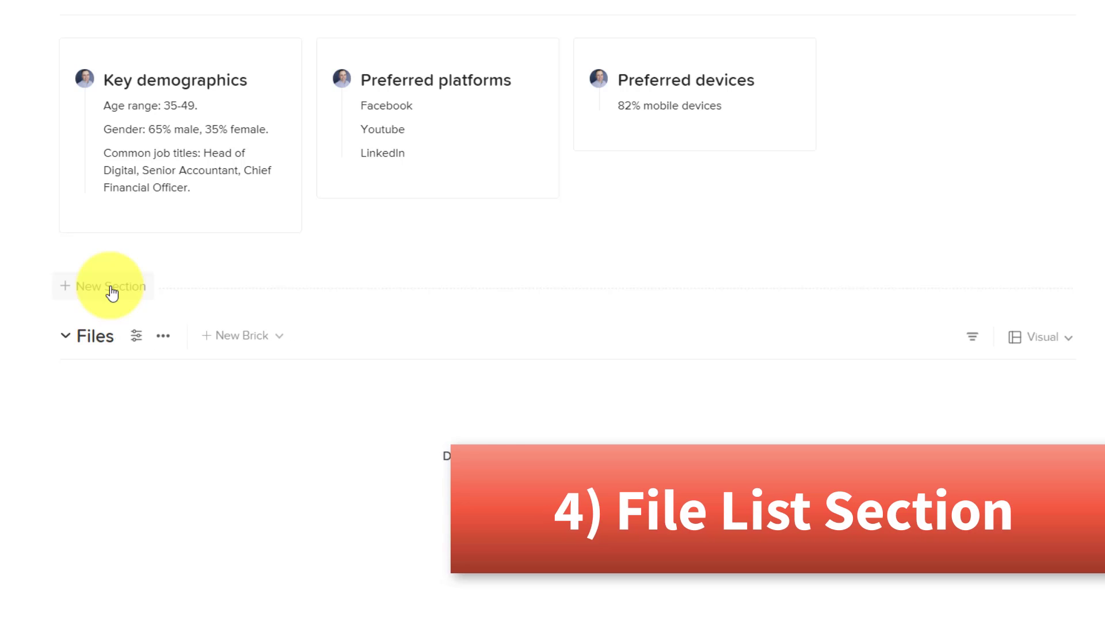
{"action": "type", "text": " & As"}
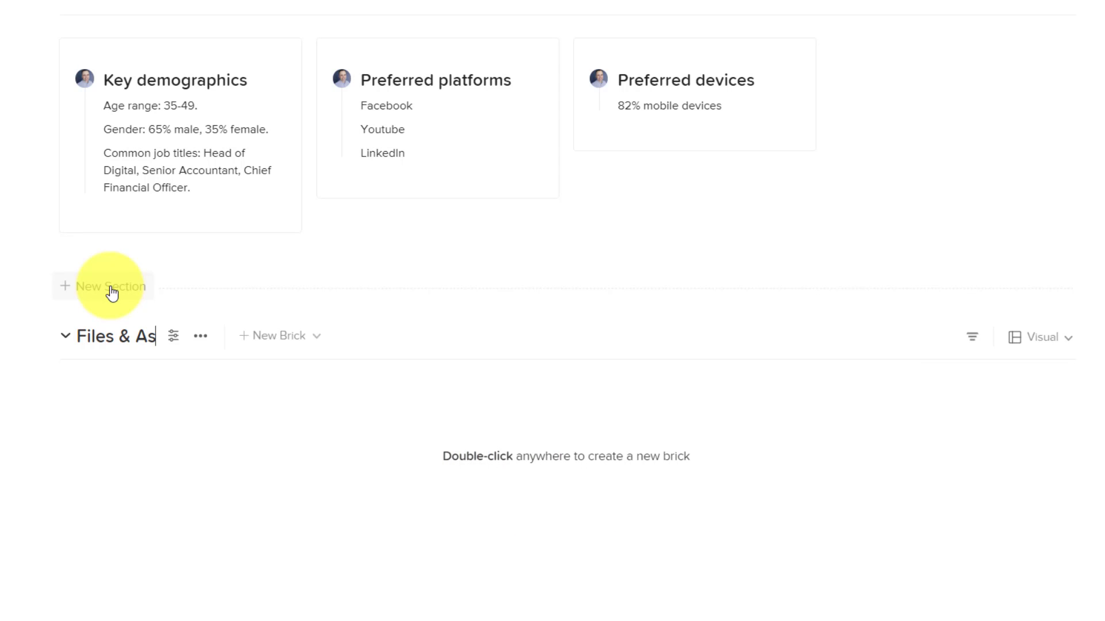
{"action": "type", "text": "sets"}
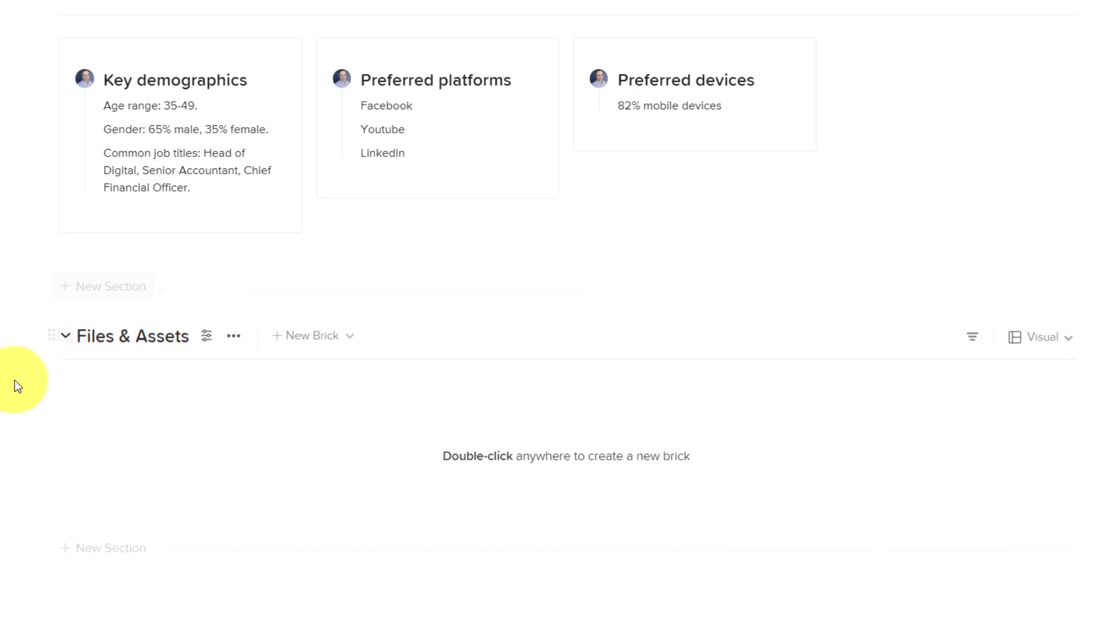
{"action": "scroll", "coordinate": [1, 393], "scroll_direction": "down", "scroll_amount": 3}
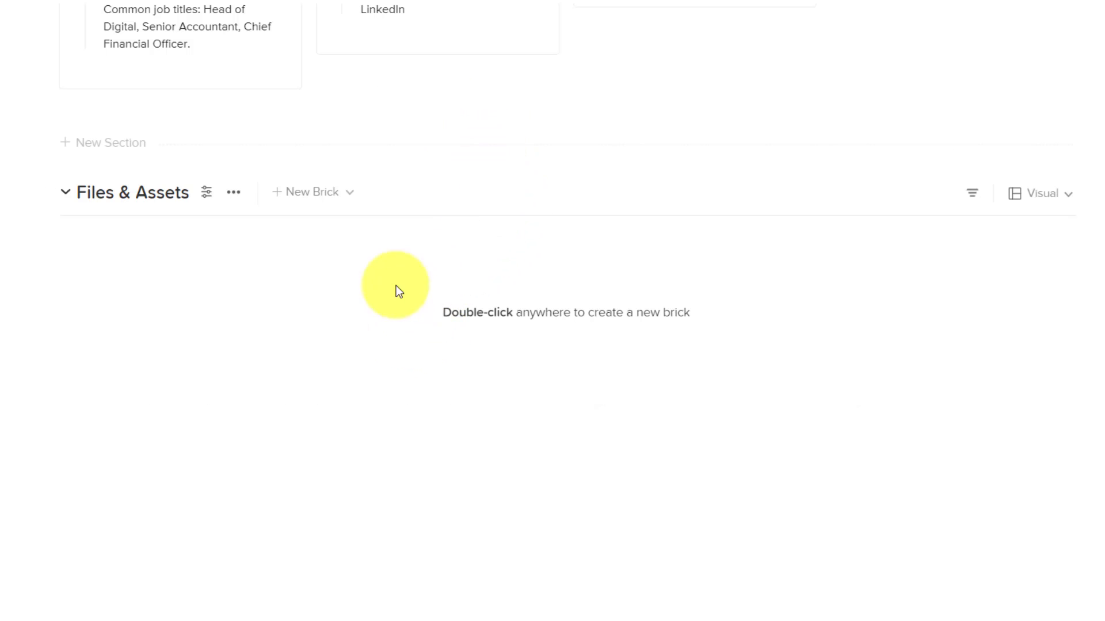
{"action": "scroll", "coordinate": [471, 172], "scroll_direction": "up", "scroll_amount": 6}
{"action": "scroll", "coordinate": [471, 173], "scroll_direction": "up", "scroll_amount": 2}
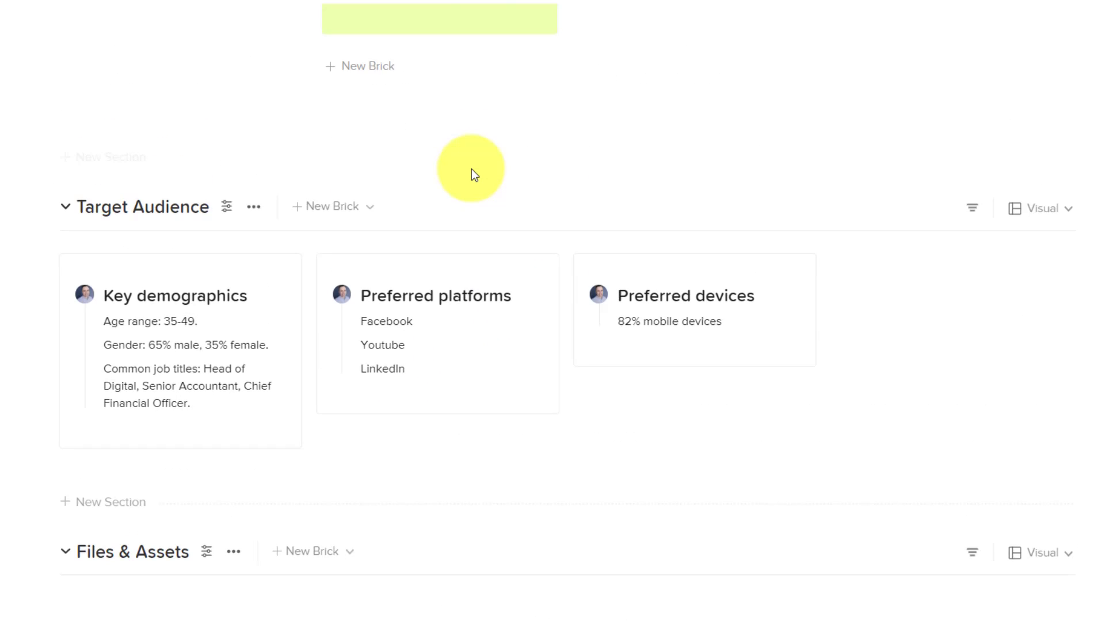
{"action": "scroll", "coordinate": [472, 173], "scroll_direction": "up", "scroll_amount": 7}
{"action": "scroll", "coordinate": [471, 169], "scroll_direction": "up", "scroll_amount": 3}
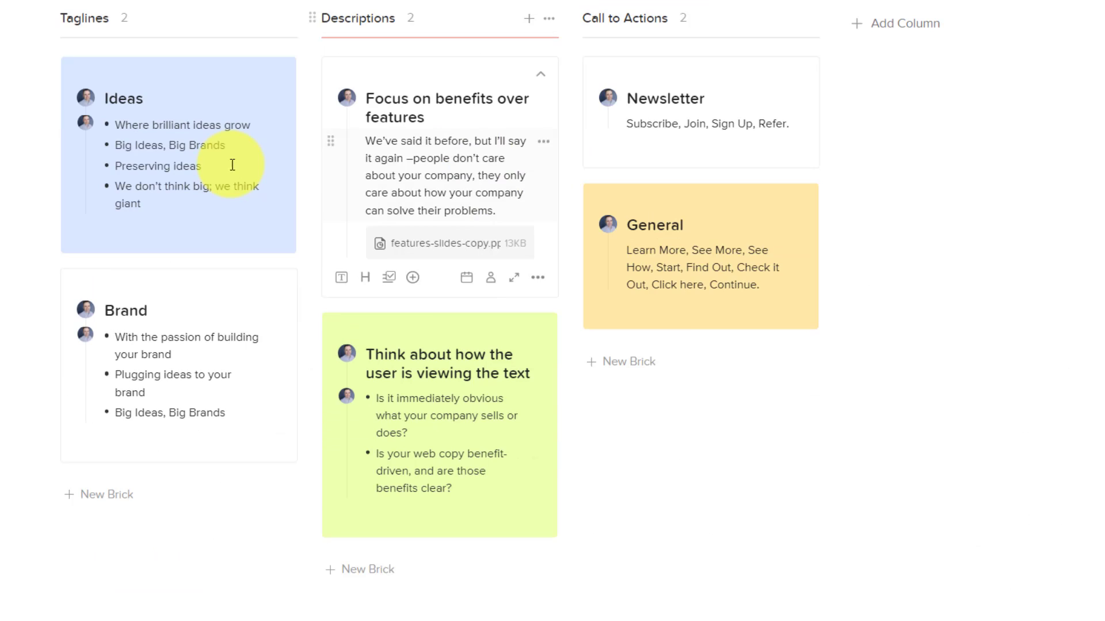
{"action": "scroll", "coordinate": [360, 276], "scroll_direction": "down", "scroll_amount": 2}
{"action": "scroll", "coordinate": [360, 280], "scroll_direction": "down", "scroll_amount": 8}
{"action": "scroll", "coordinate": [607, 139], "scroll_direction": "down", "scroll_amount": 7}
{"action": "mouse_move", "coordinate": [446, 230]}
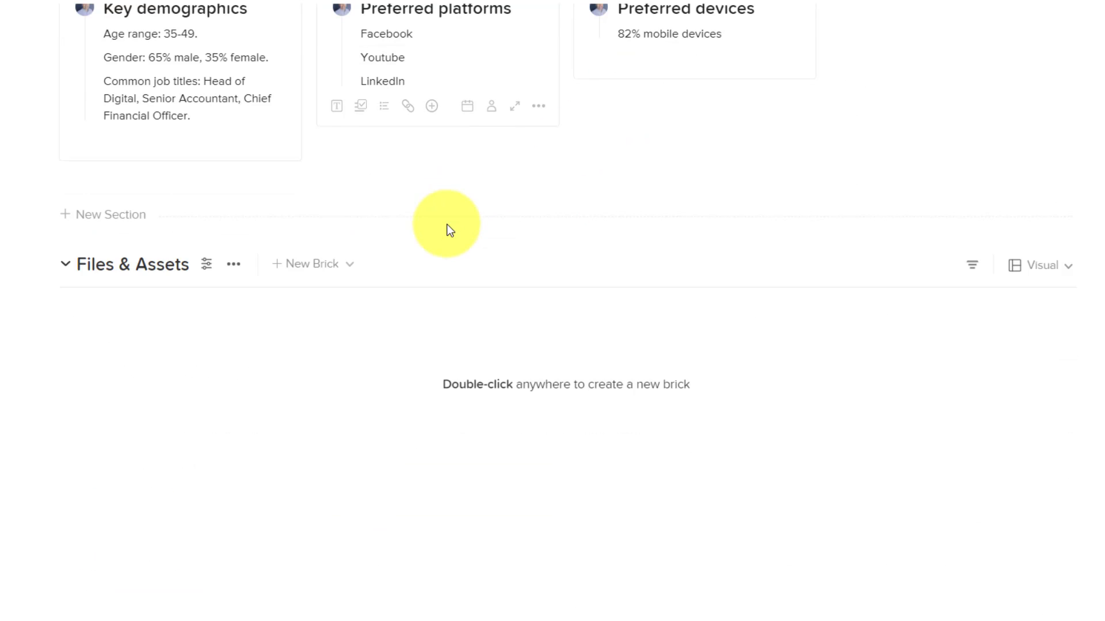
{"action": "scroll", "coordinate": [446, 229], "scroll_direction": "down", "scroll_amount": 3}
{"action": "scroll", "coordinate": [447, 230], "scroll_direction": "down", "scroll_amount": 1}
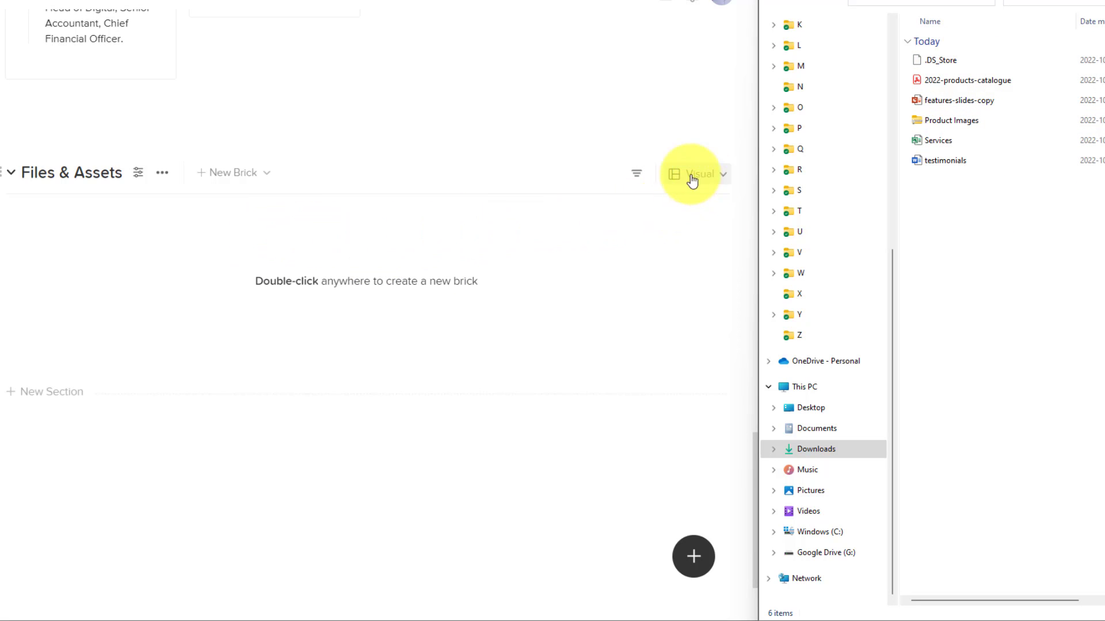
Switch Files & Assets to List view and select all six downloaded files
{"action": "left_click", "coordinate": [722, 180]}
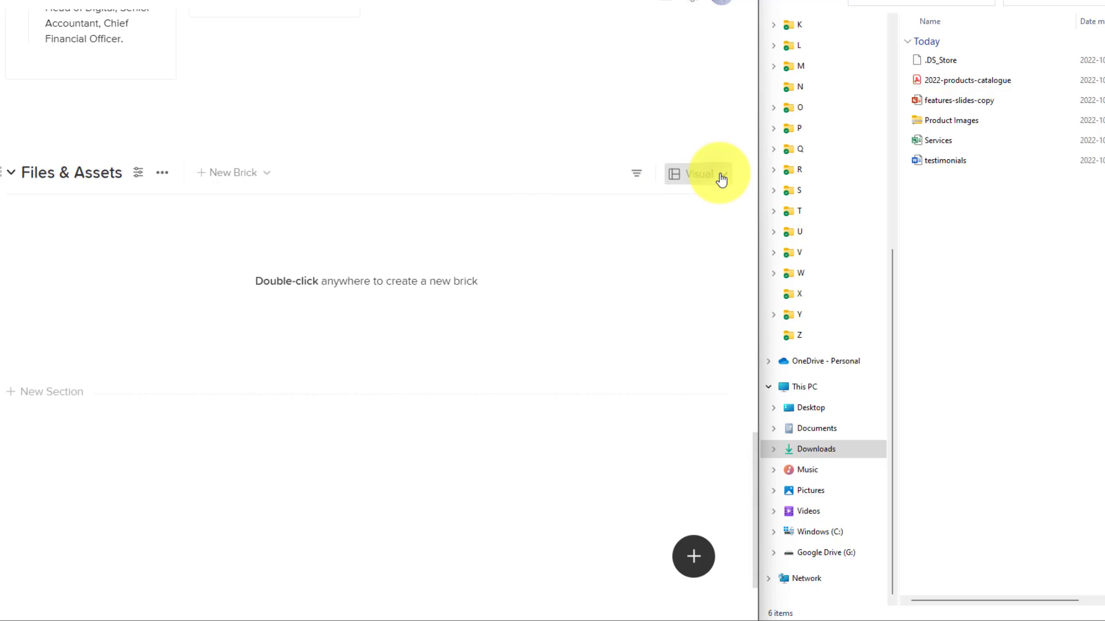
{"action": "left_click", "coordinate": [722, 180]}
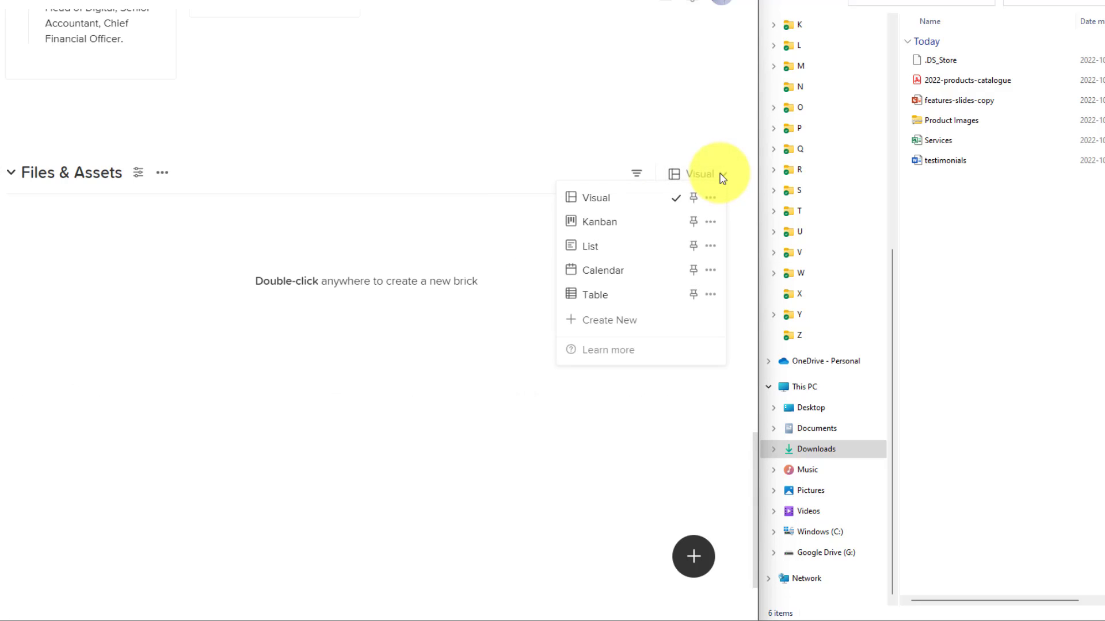
{"action": "left_click", "coordinate": [590, 248]}
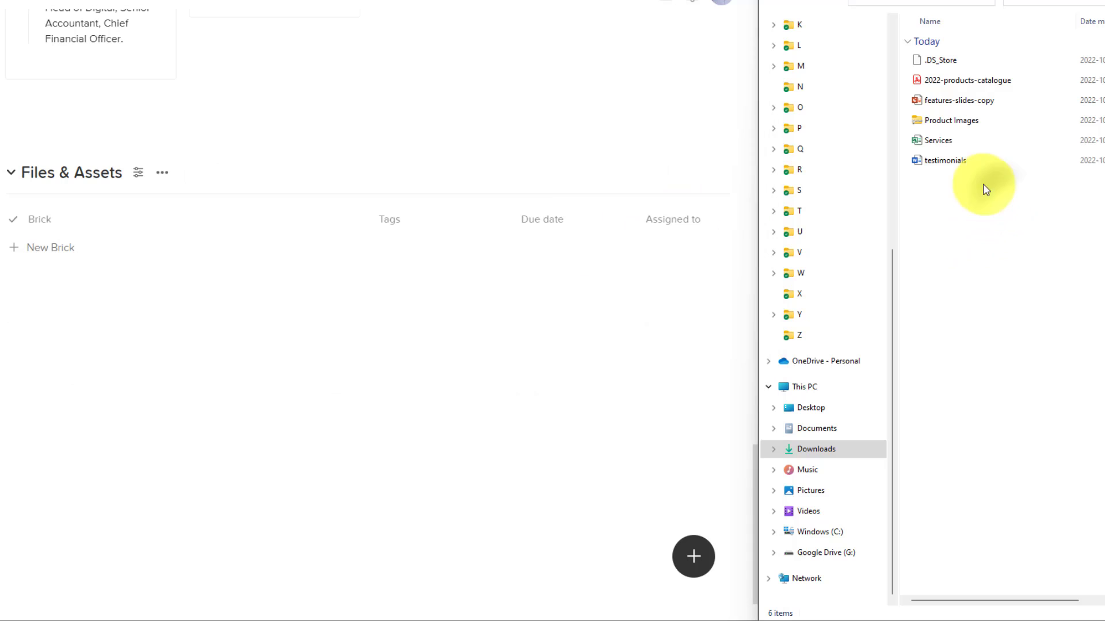
{"action": "mouse_move", "coordinate": [984, 189]}
{"action": "left_mouse_down"}
{"action": "mouse_move", "coordinate": [975, 66]}
{"action": "mouse_move", "coordinate": [66, 253]}
{"action": "left_mouse_up"}
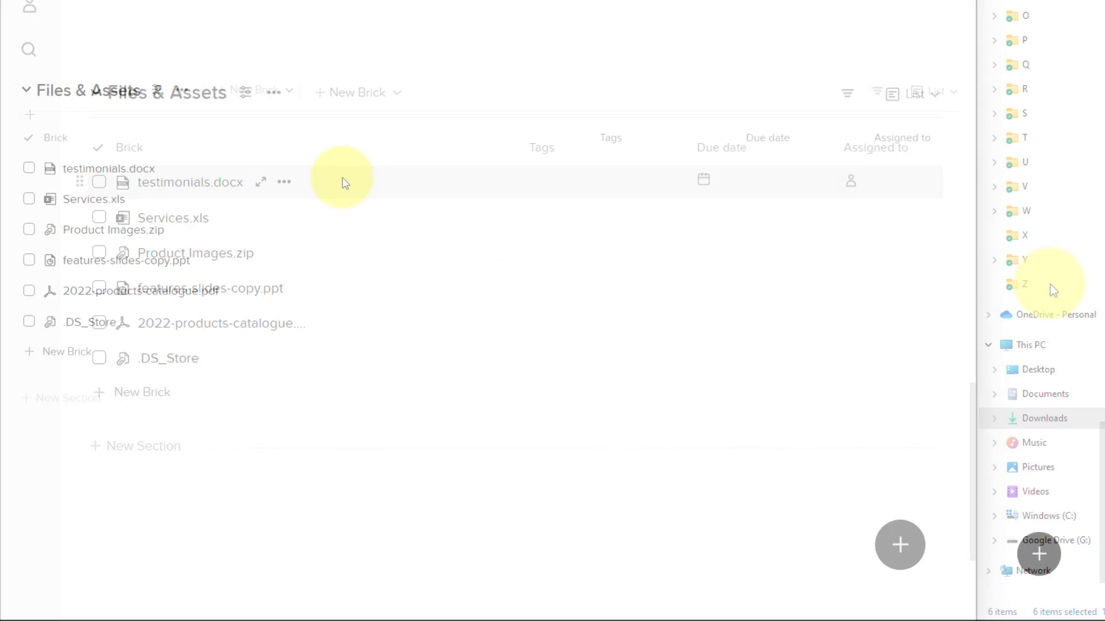
Hide the completion checkboxes and Due date column in the Files & Assets list
{"action": "left_click", "coordinate": [156, 91]}
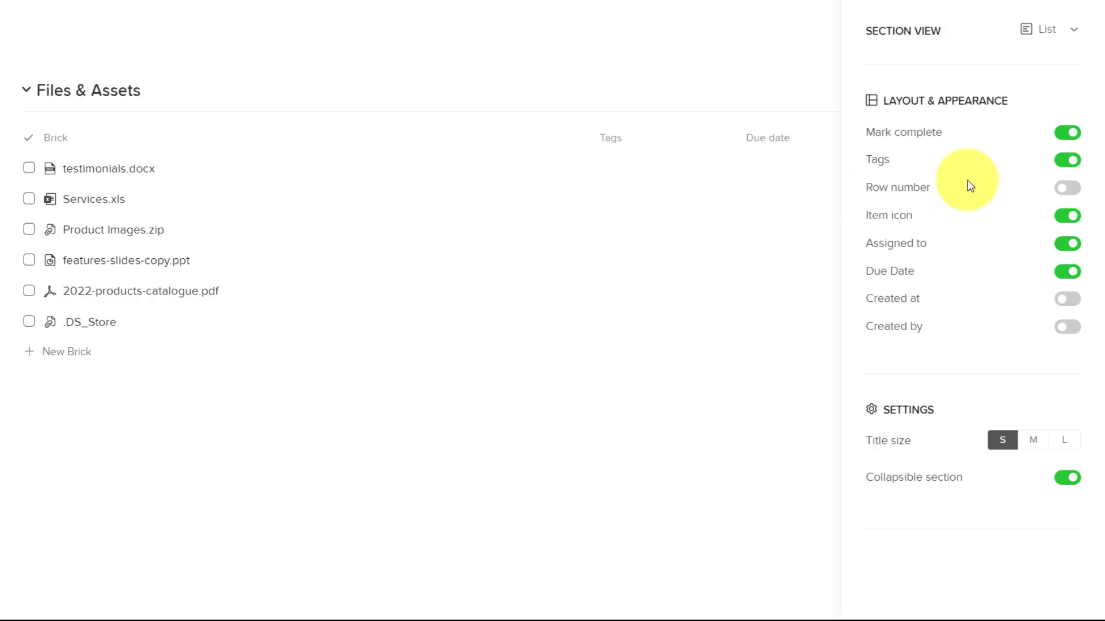
{"action": "left_click", "coordinate": [1069, 134]}
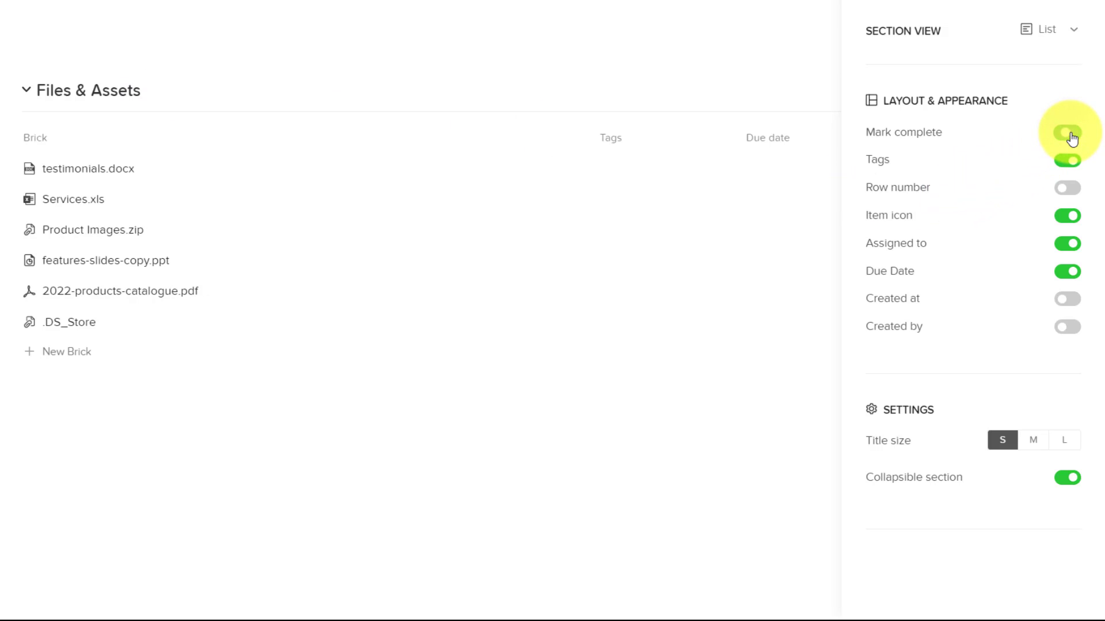
{"action": "left_click", "coordinate": [1071, 275]}
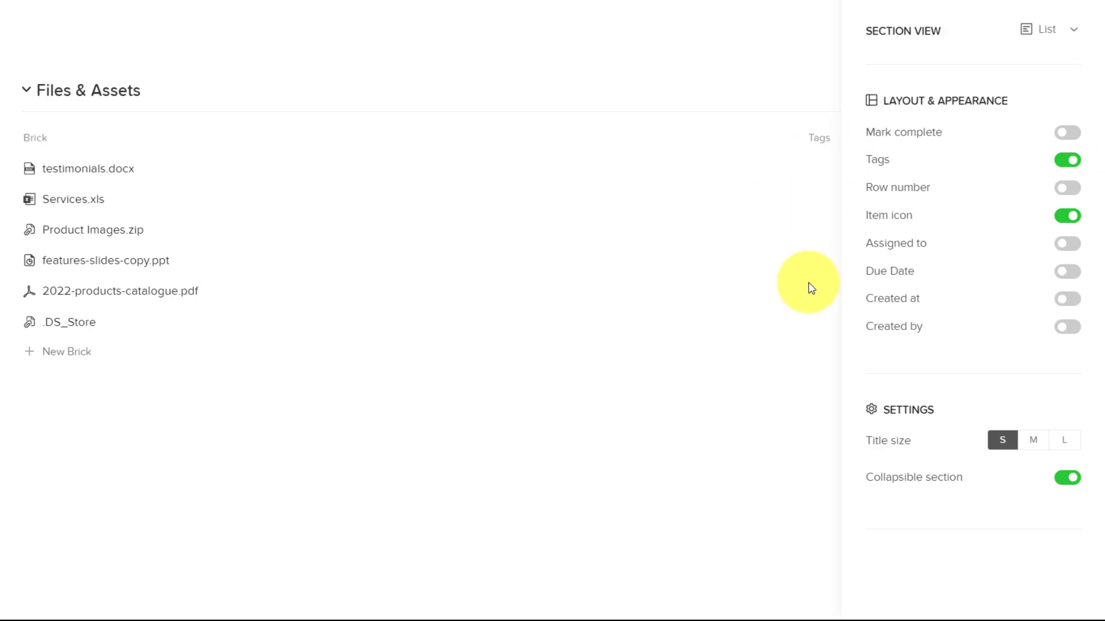
{"action": "left_click", "coordinate": [1066, 5]}
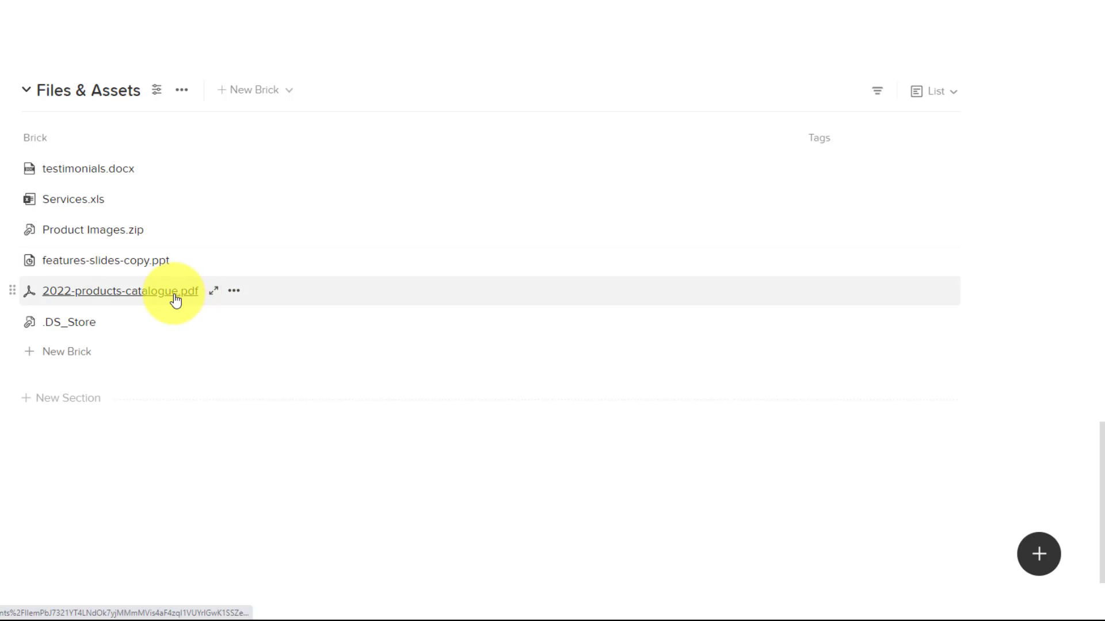
{"action": "mouse_move", "coordinate": [120, 291]}
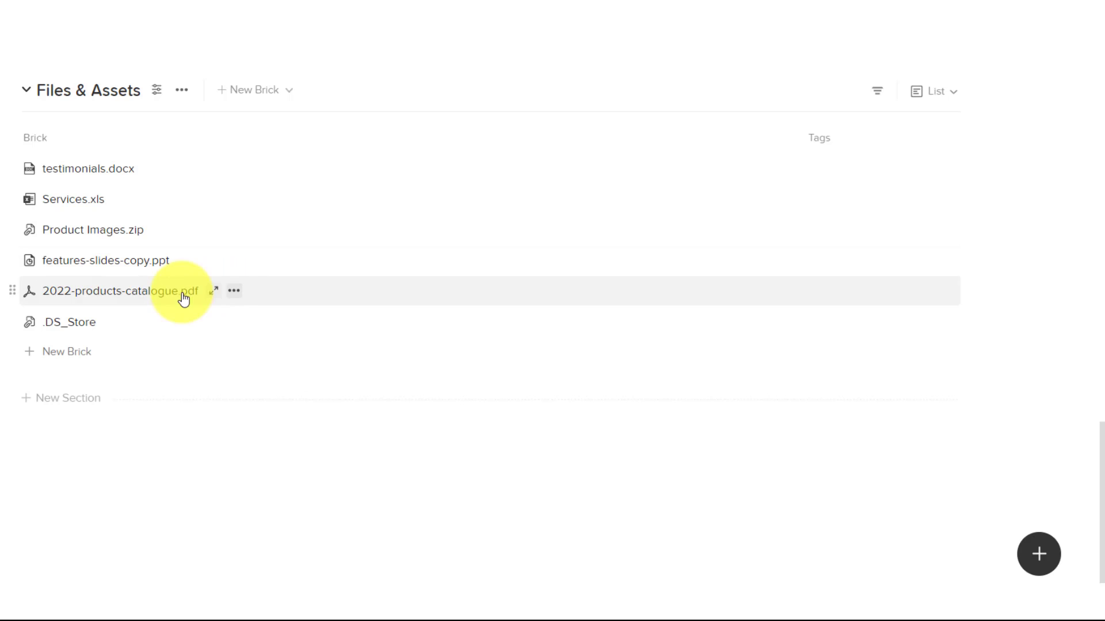
Tint the 2022-products-catalogue.pdf brick pink and the Services.xls brick light green
{"action": "left_click", "coordinate": [234, 290]}
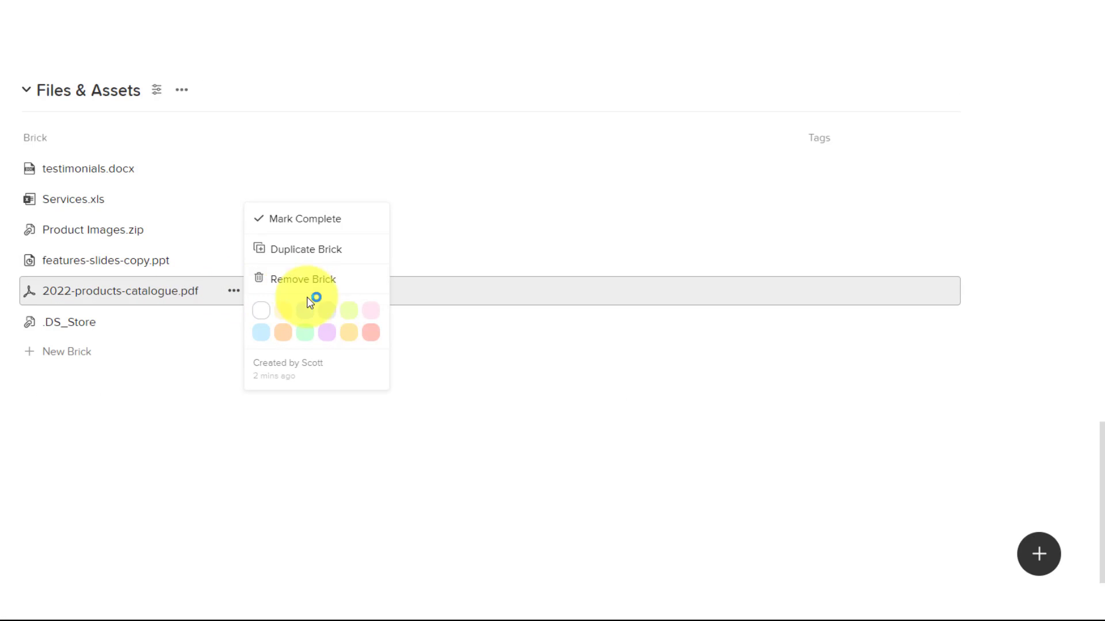
{"action": "left_click", "coordinate": [372, 334]}
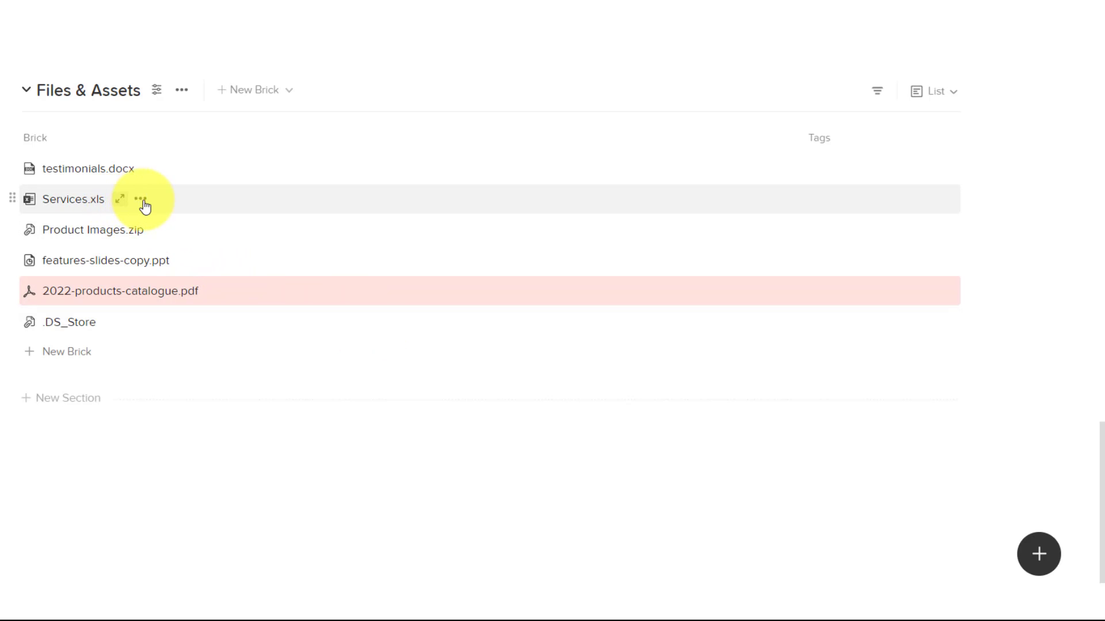
{"action": "left_click", "coordinate": [142, 202]}
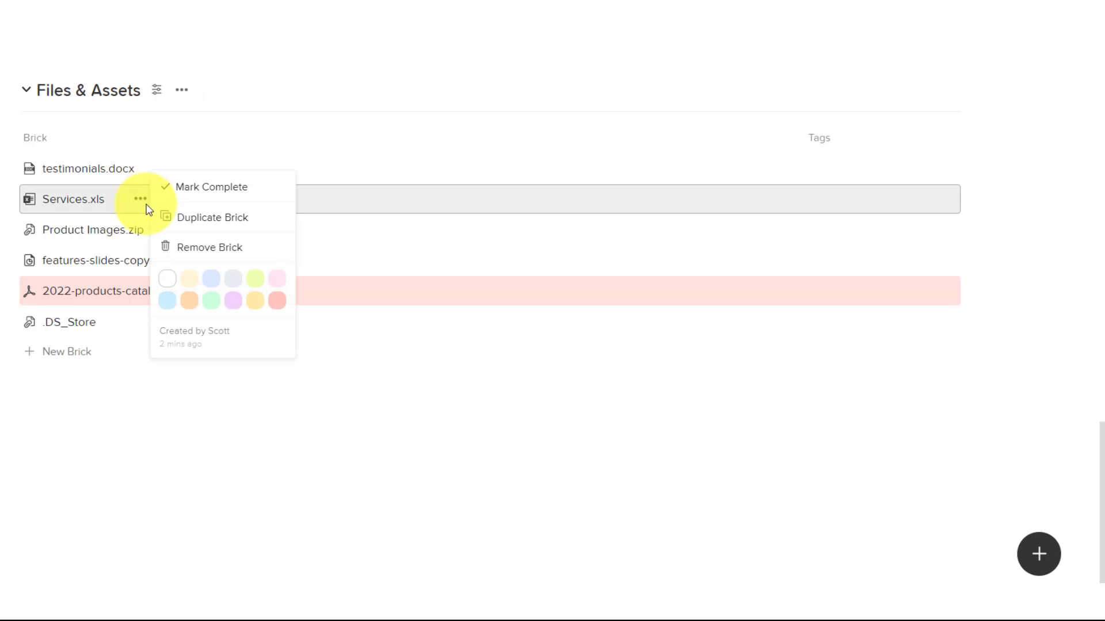
{"action": "left_click", "coordinate": [216, 308]}
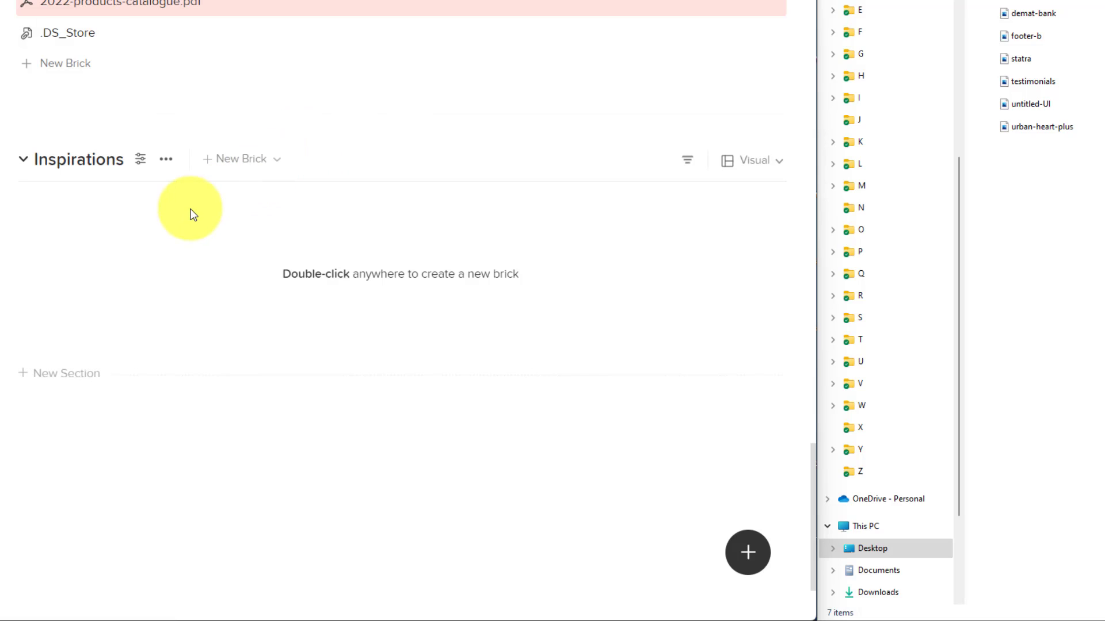
{"action": "mouse_move", "coordinate": [79, 160]}
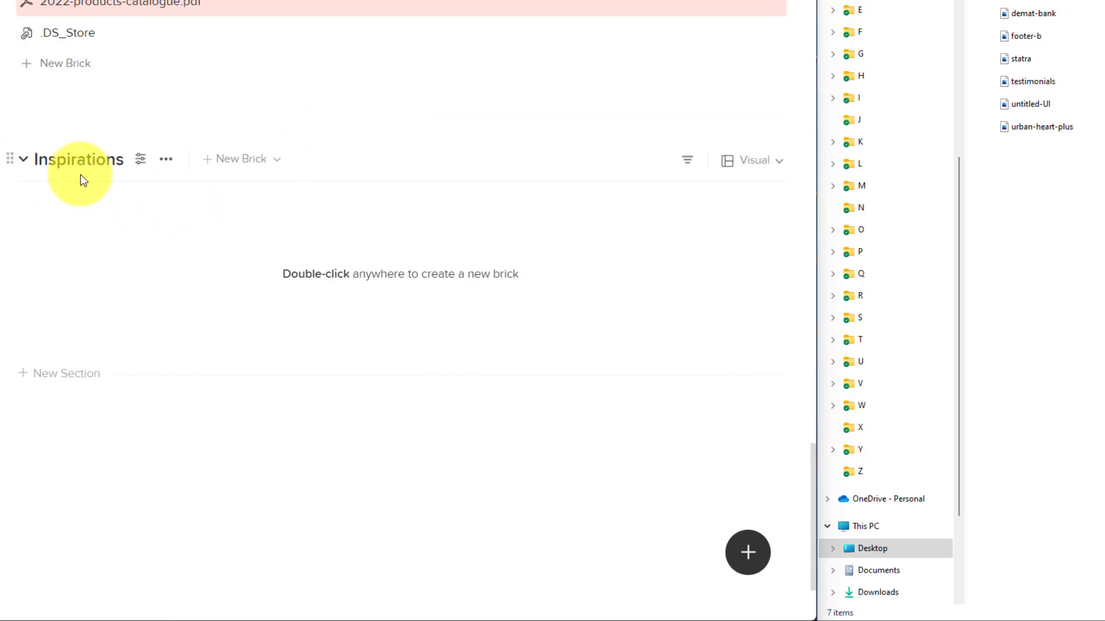
Drag the urban-heart-plus and Discord images into the Inspirations gallery
{"action": "mouse_move", "coordinate": [1042, 127]}
{"action": "left_mouse_down"}
{"action": "mouse_move", "coordinate": [1017, 100]}
{"action": "mouse_move", "coordinate": [1010, 13]}
{"action": "mouse_move", "coordinate": [329, 266]}
{"action": "left_mouse_up"}
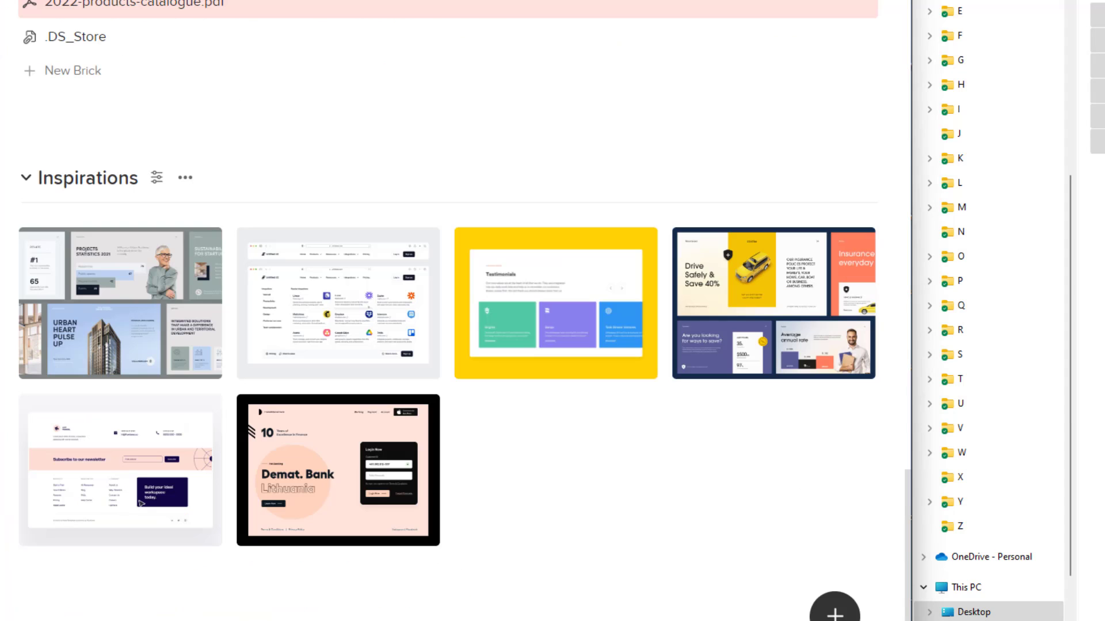
{"action": "left_click_drag", "start_coordinate": [508, 285], "coordinate": [551, 458]}
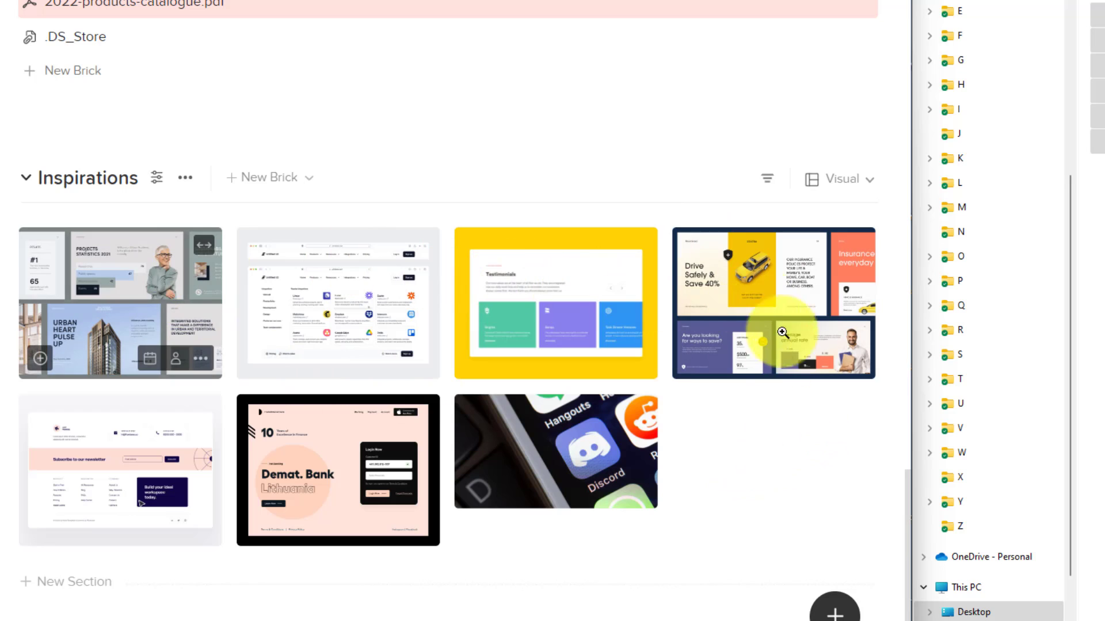
{"action": "scroll", "coordinate": [753, 481], "scroll_direction": "down", "scroll_amount": 1}
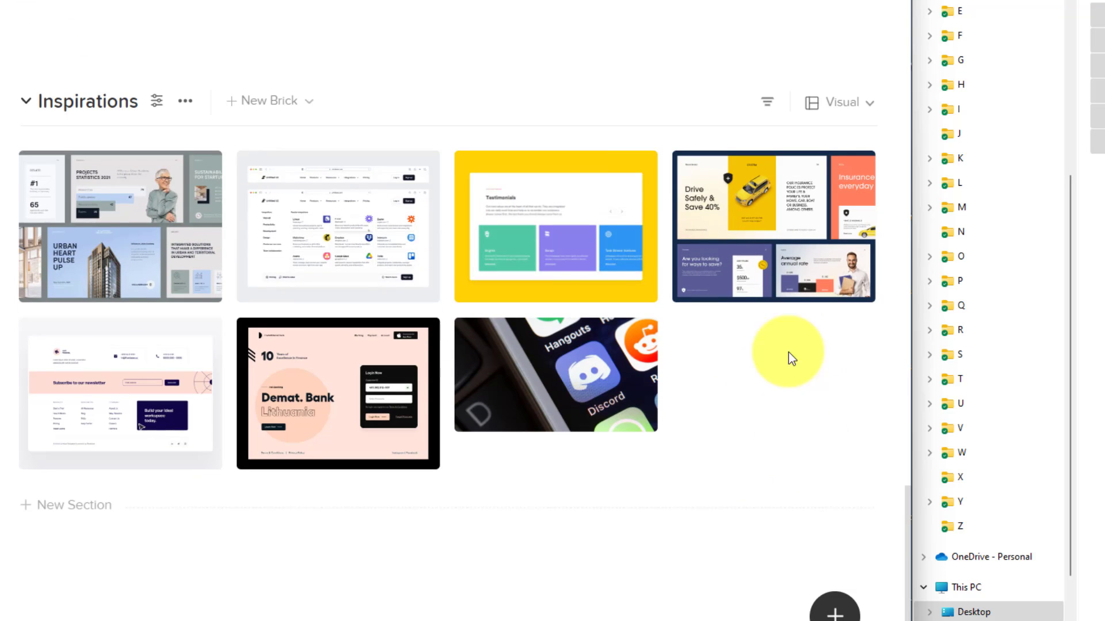